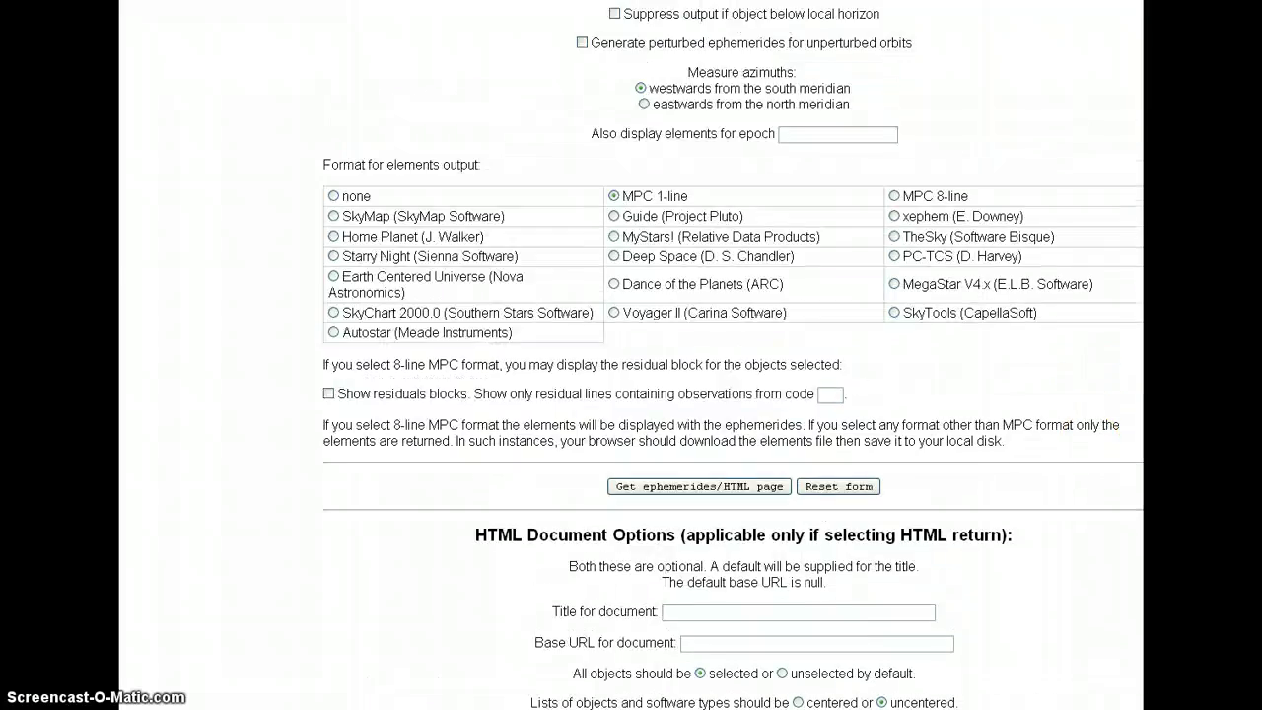
pyautogui.scroll(5, 634, 355)
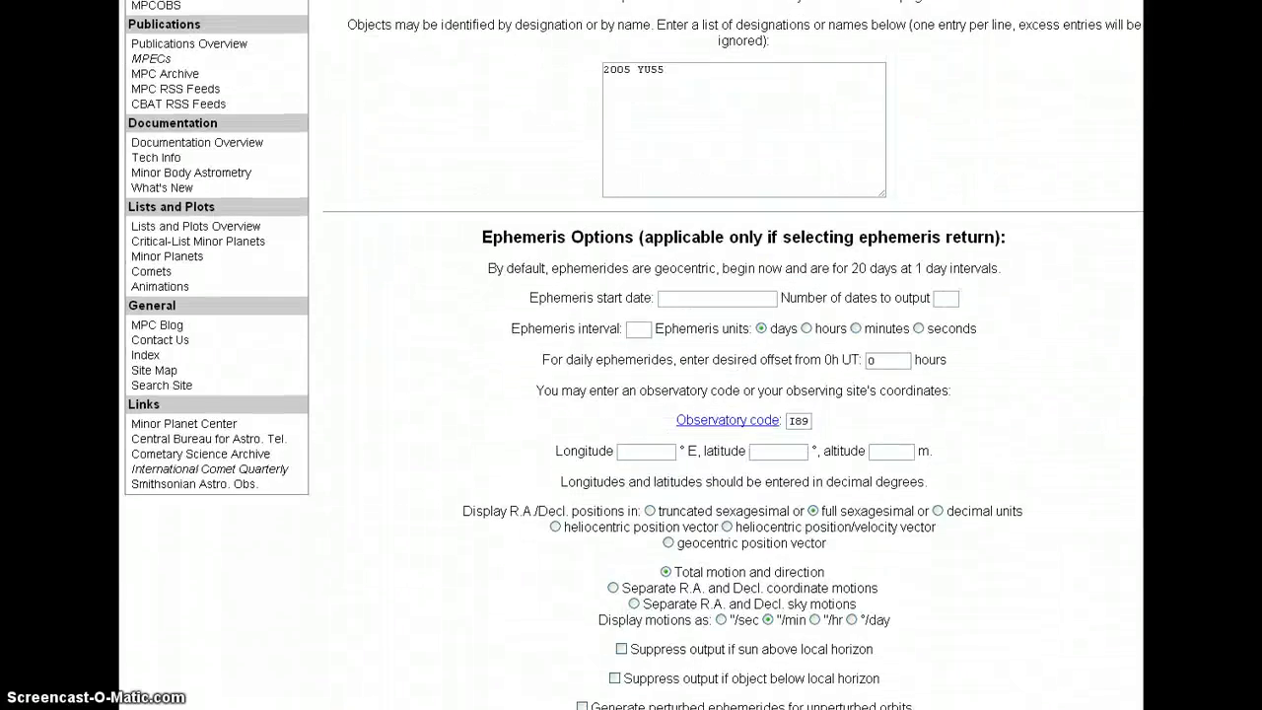
# Step: Scroll the ephemeris form to review the 2005 YU55 request and the observatory code field
pyautogui.scroll(-3, 730, 394)
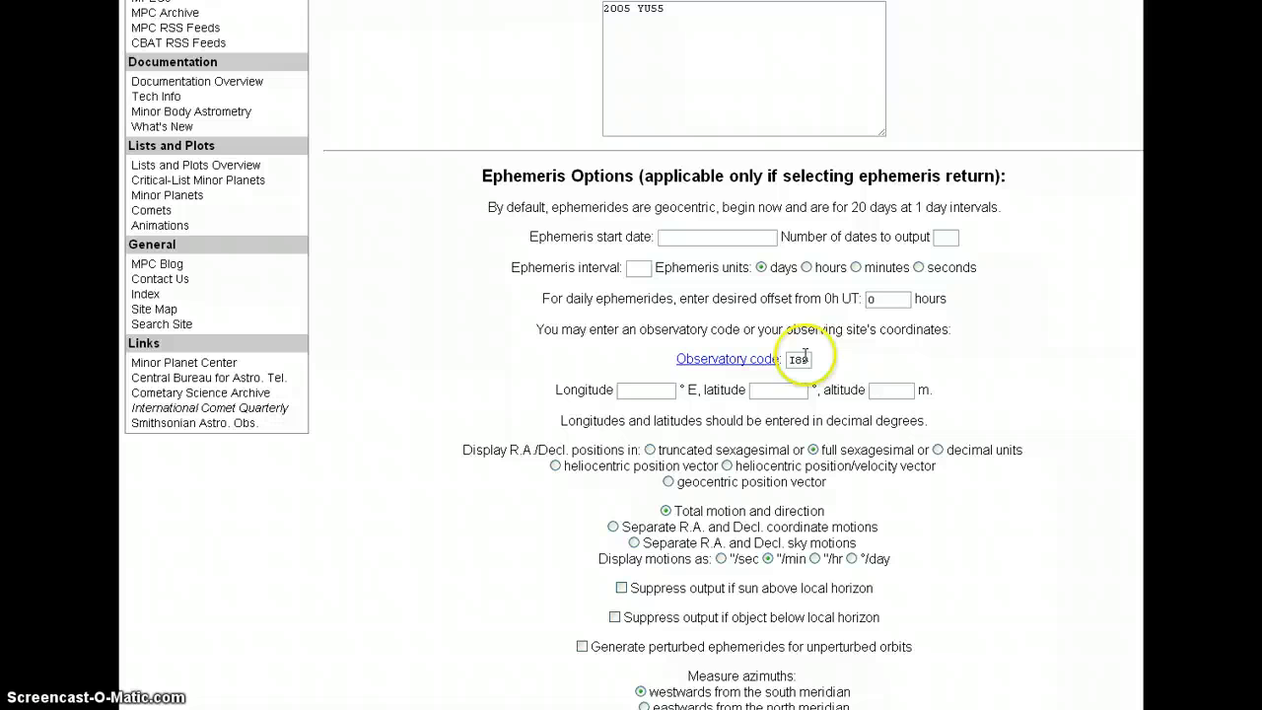
# Step: Change the observatory code from I89 to H06 and download the 2005 YU55 MPC 1-line elements
pyautogui.moveTo(811, 359); pyautogui.dragTo(789, 359)
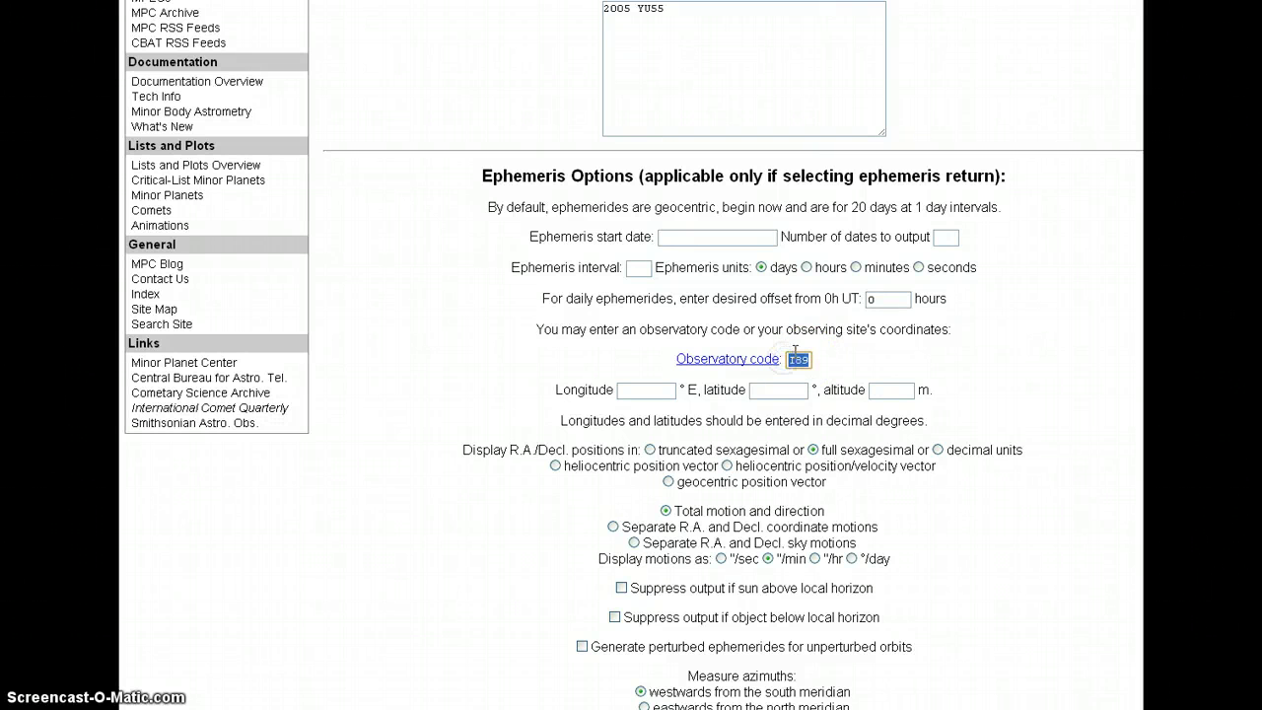
pyautogui.write('H')
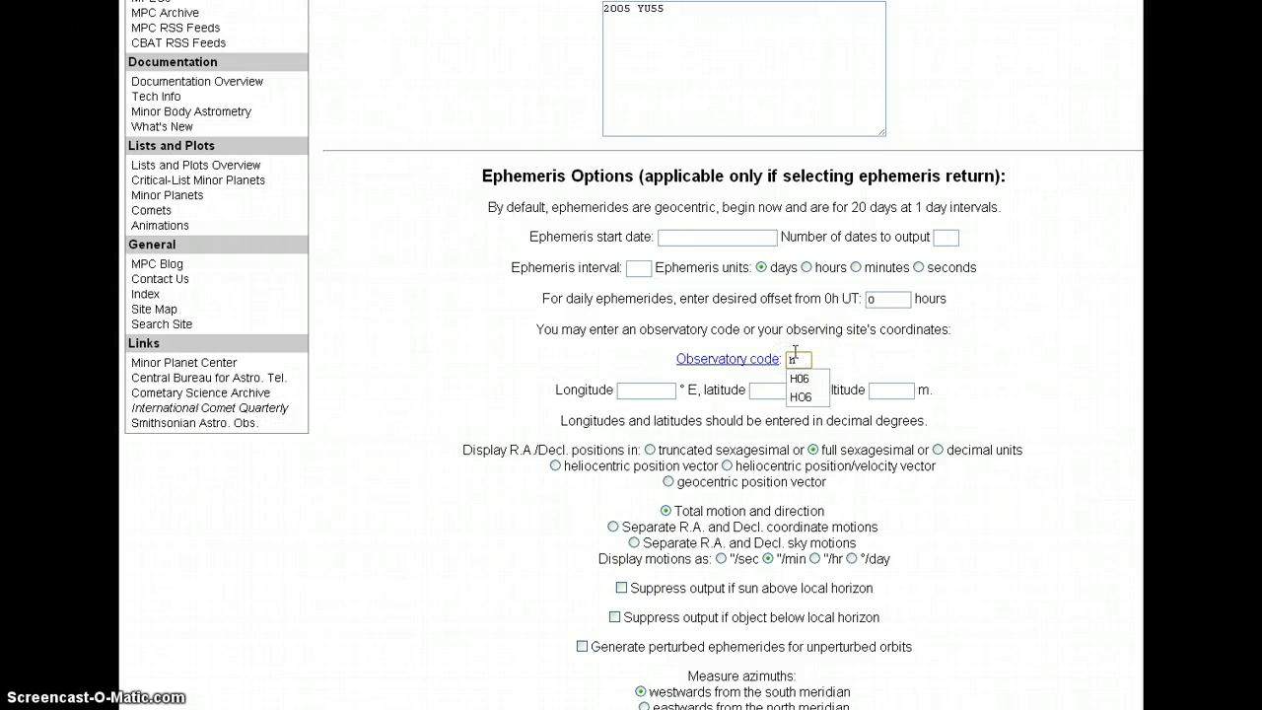
pyautogui.click(799, 379)
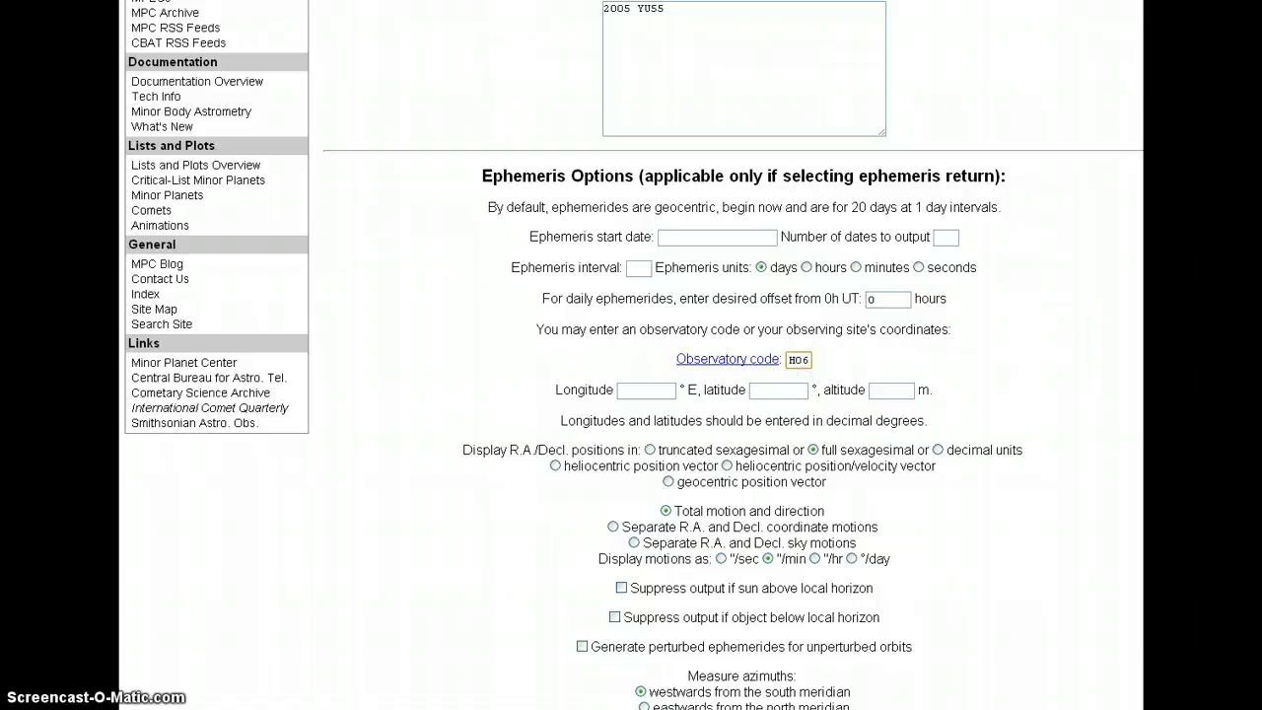
pyautogui.scroll(-3, 631, 354)
pyautogui.scroll(-2, 631, 354)
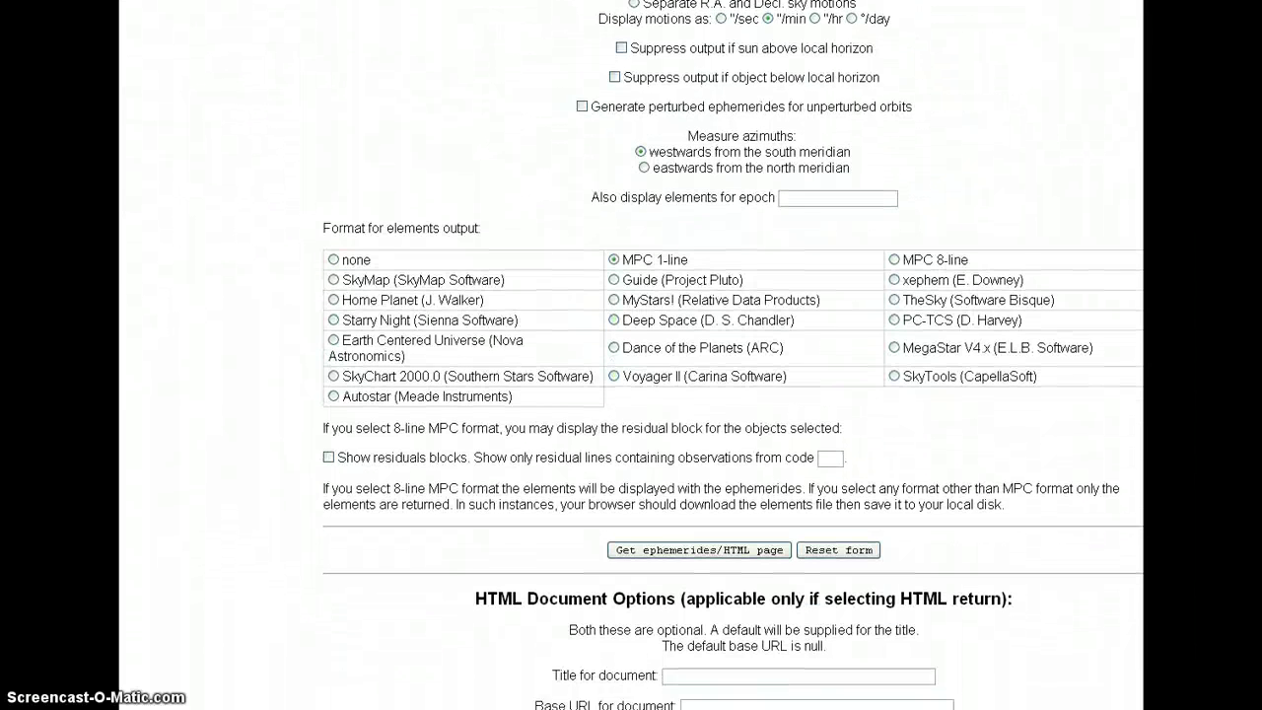
pyautogui.click(670, 536)
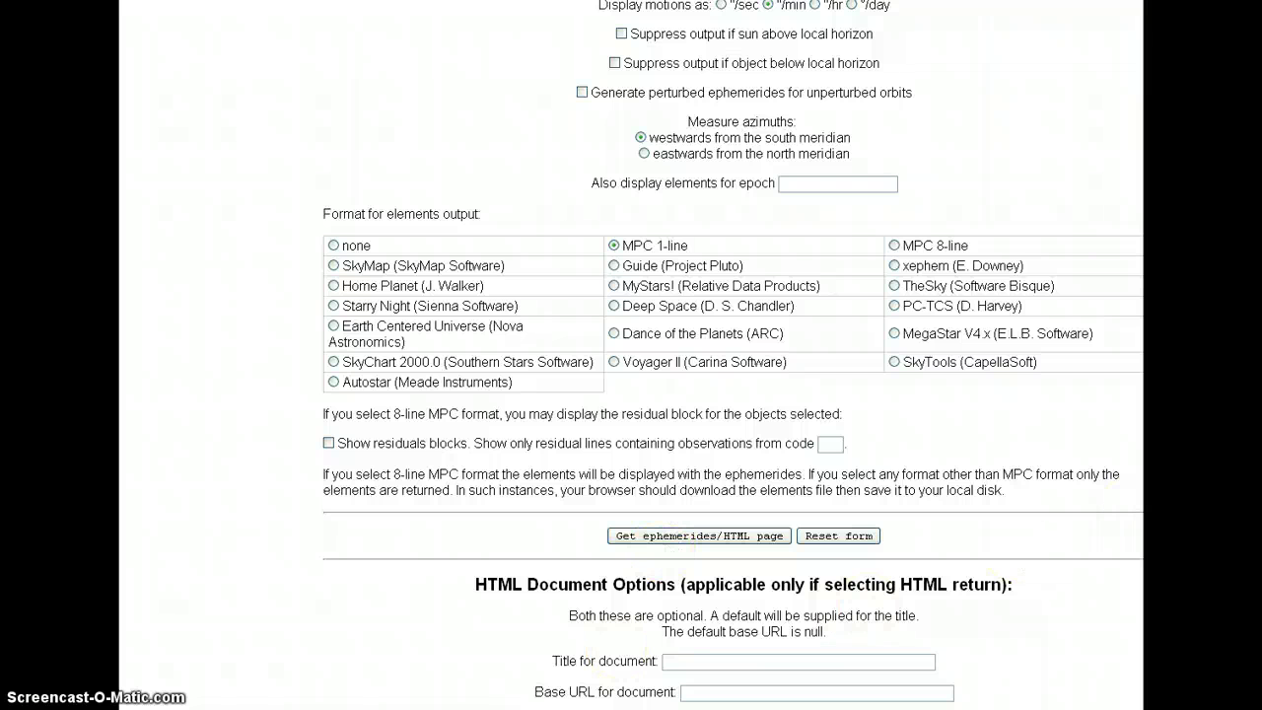
pyautogui.scroll(-3, 732, 355)
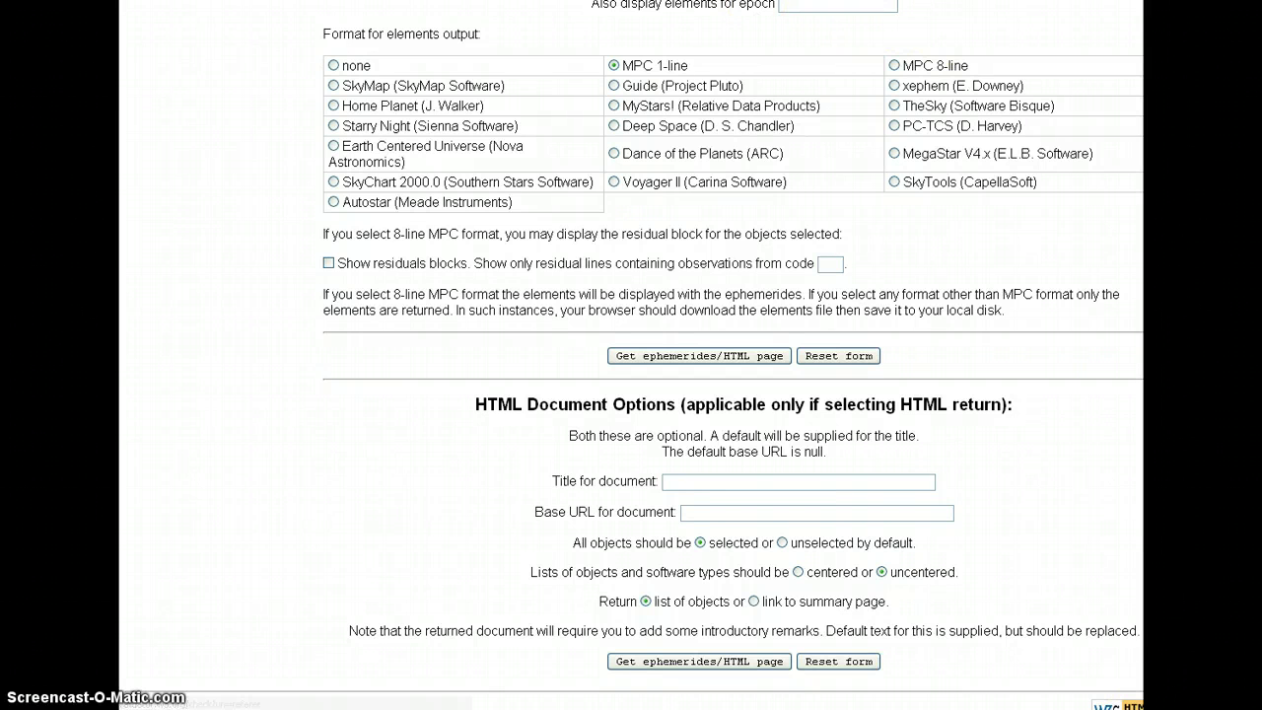
pyautogui.scroll(1, 732, 355)
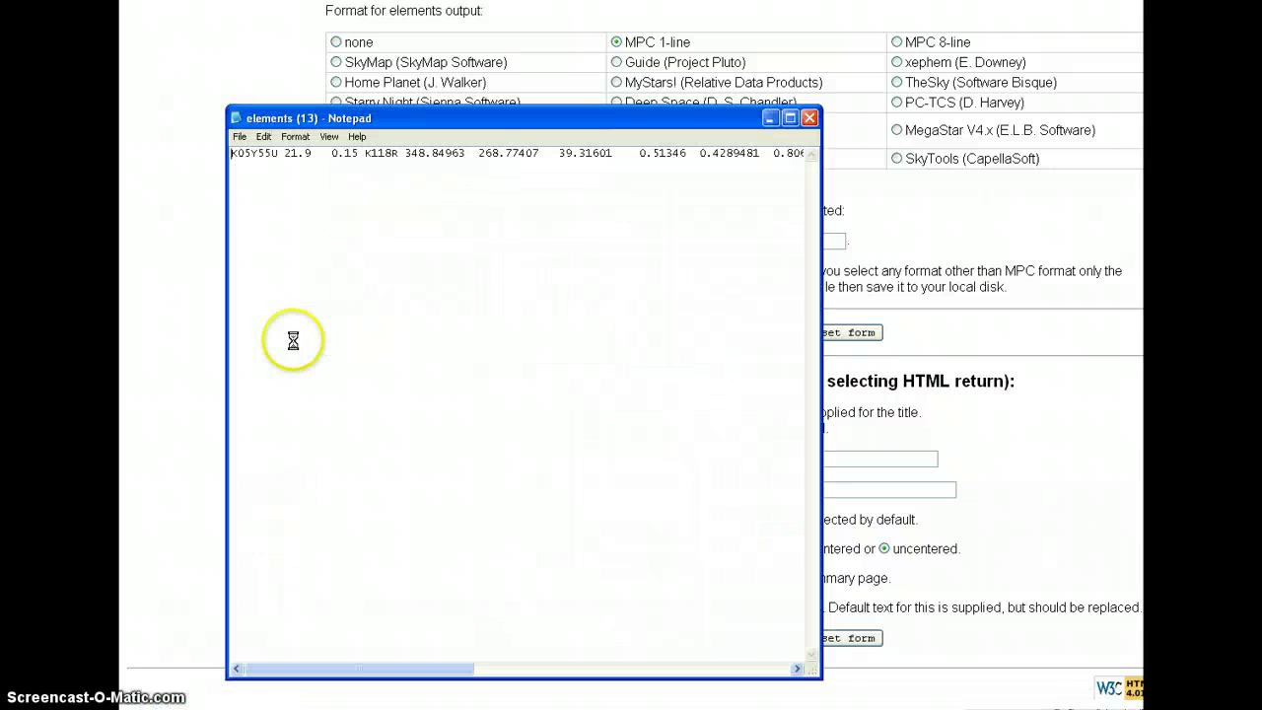
# Step: Select the K05Y55U element line in the downloaded elements file
pyautogui.moveTo(235, 152); pyautogui.dragTo(806, 160)
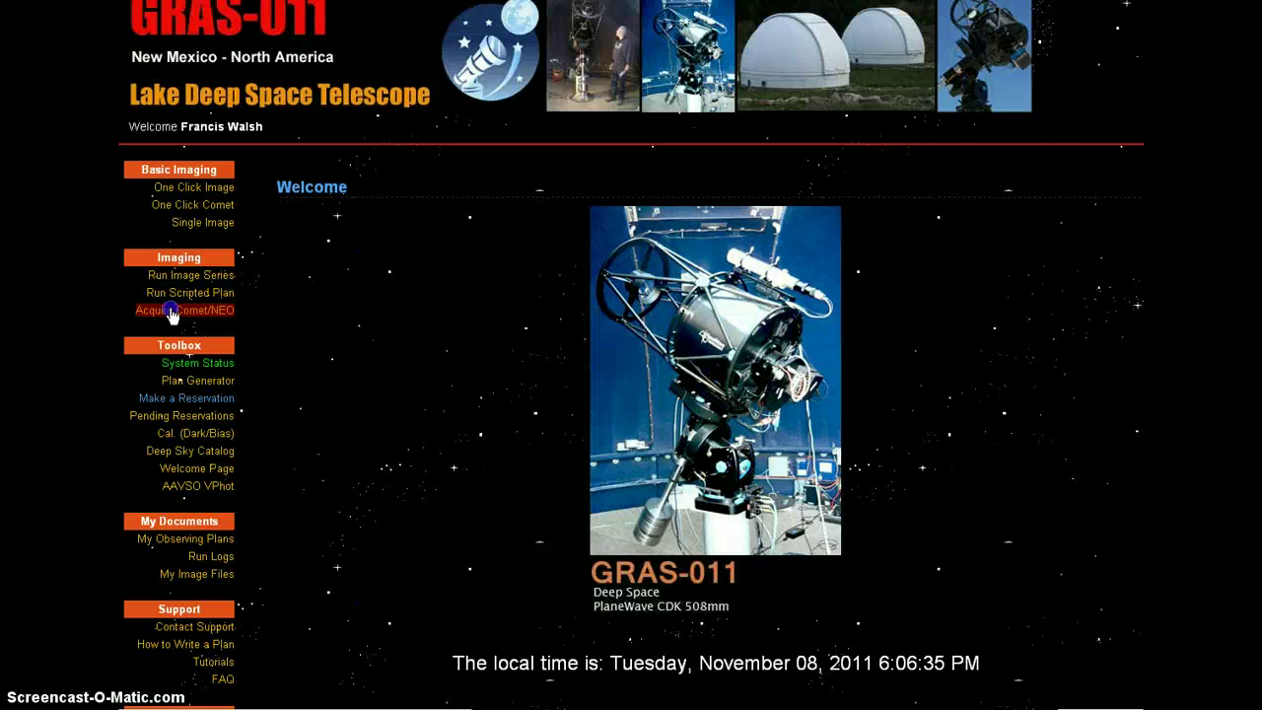
# Step: Paste the 2005 YU55 element line into the Acquire Comet/NEO ephemeris field
pyautogui.click(169, 309)
pyautogui.click(424, 358)
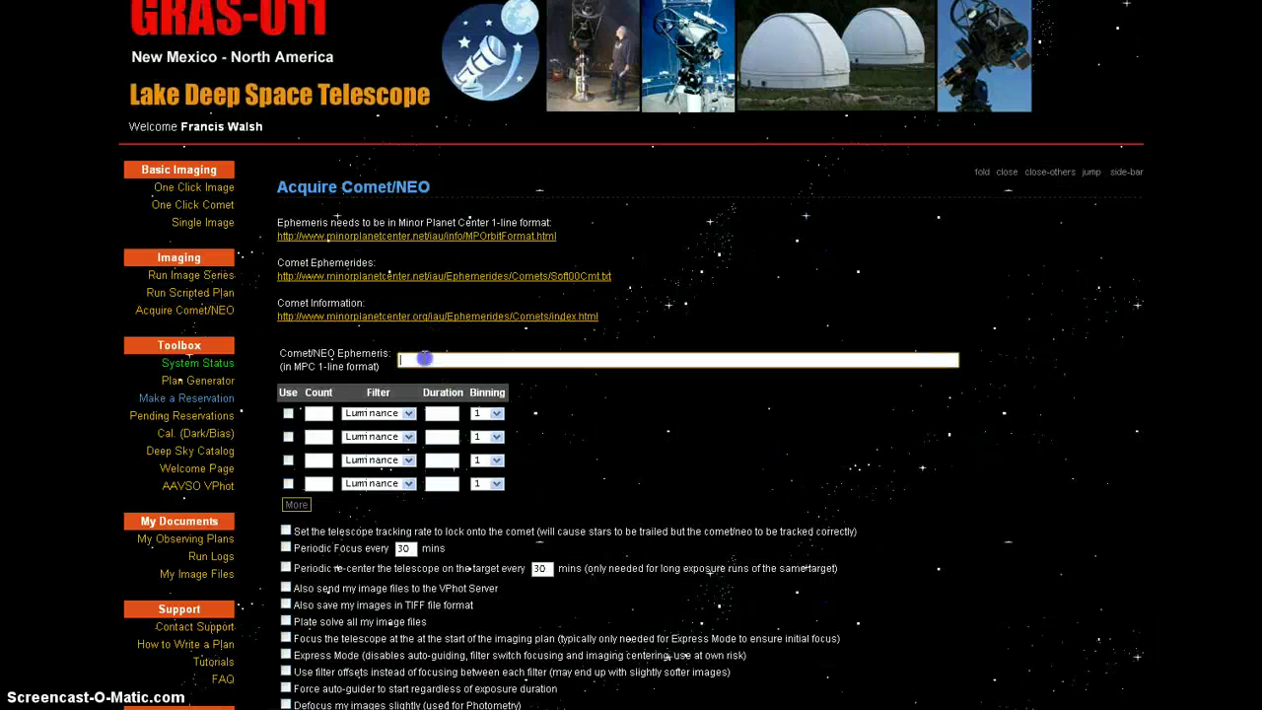
pyautogui.hotkey('ctrl', 'v')
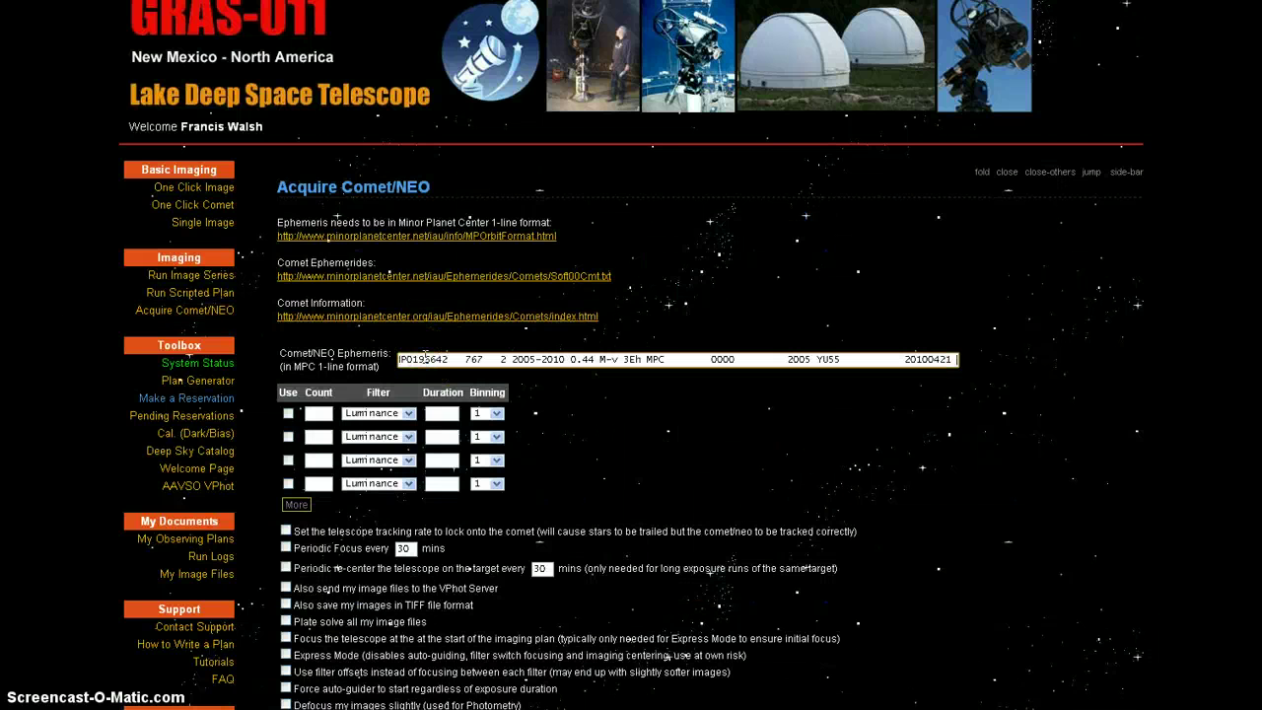
# Step: Enable the first exposure row: Red filter, count 5, 45 s, binning 2
pyautogui.click(287, 413)
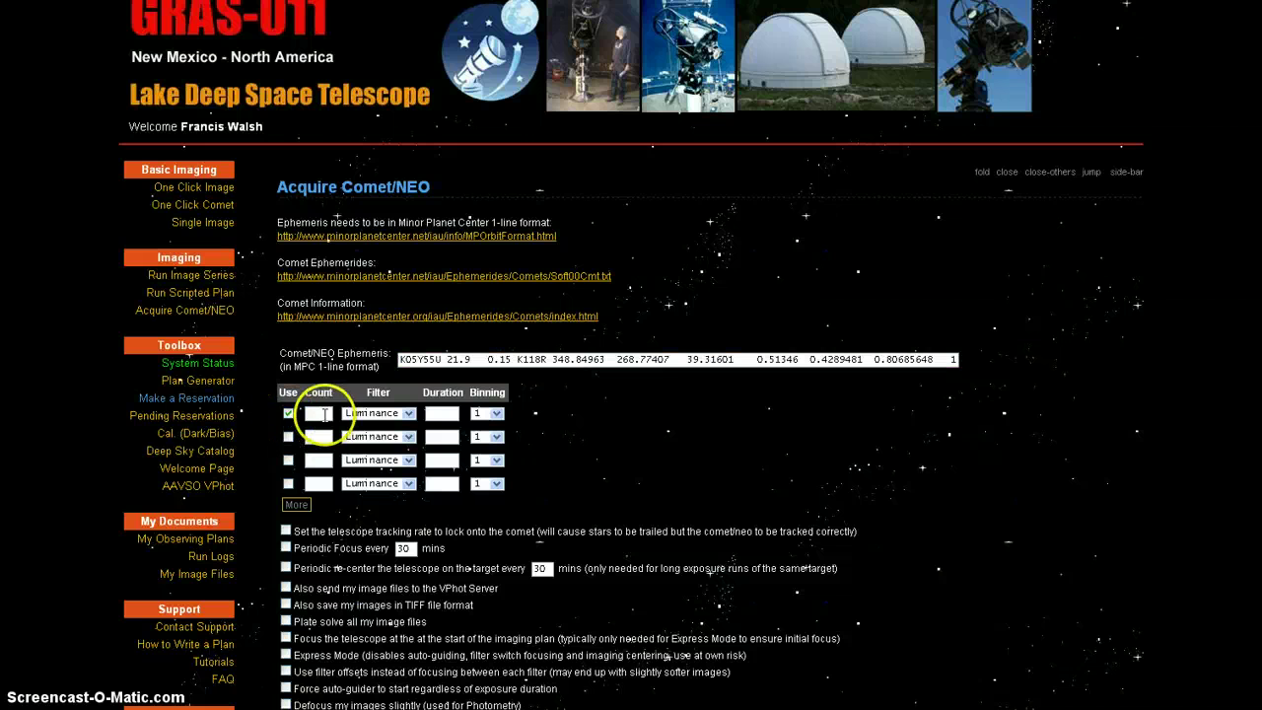
pyautogui.click(323, 413)
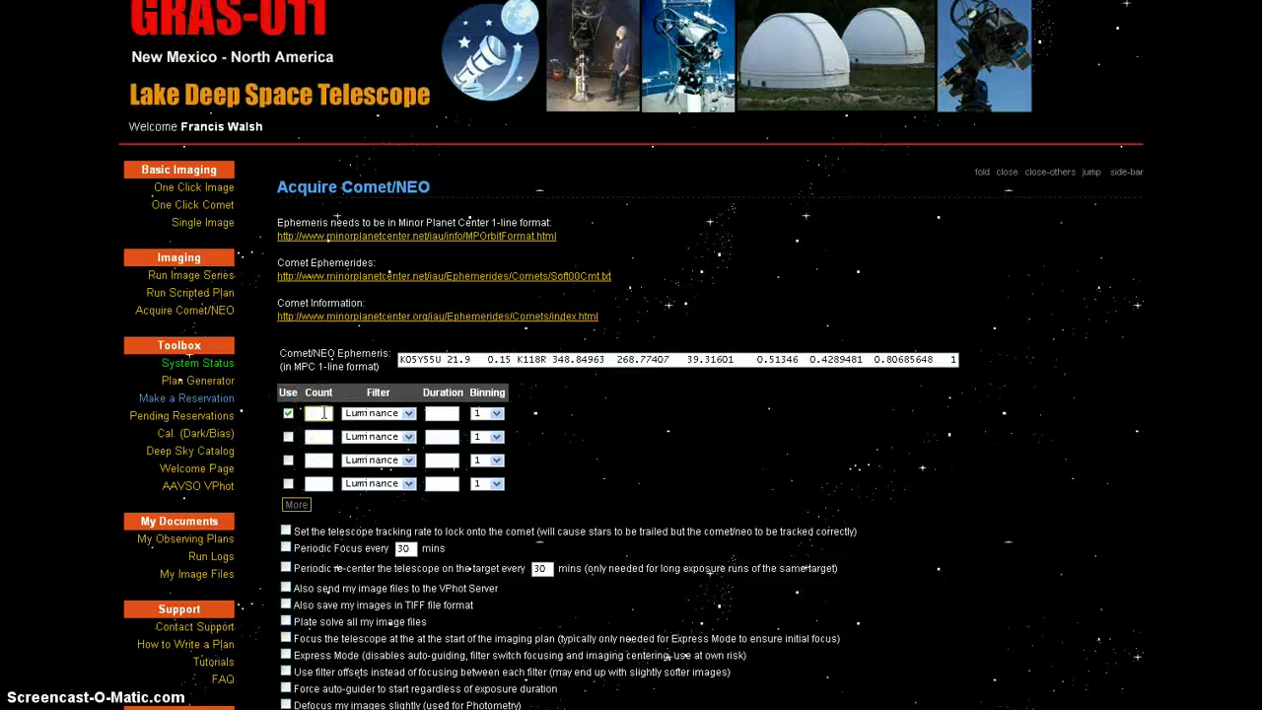
pyautogui.write('5')
pyautogui.click(406, 413)
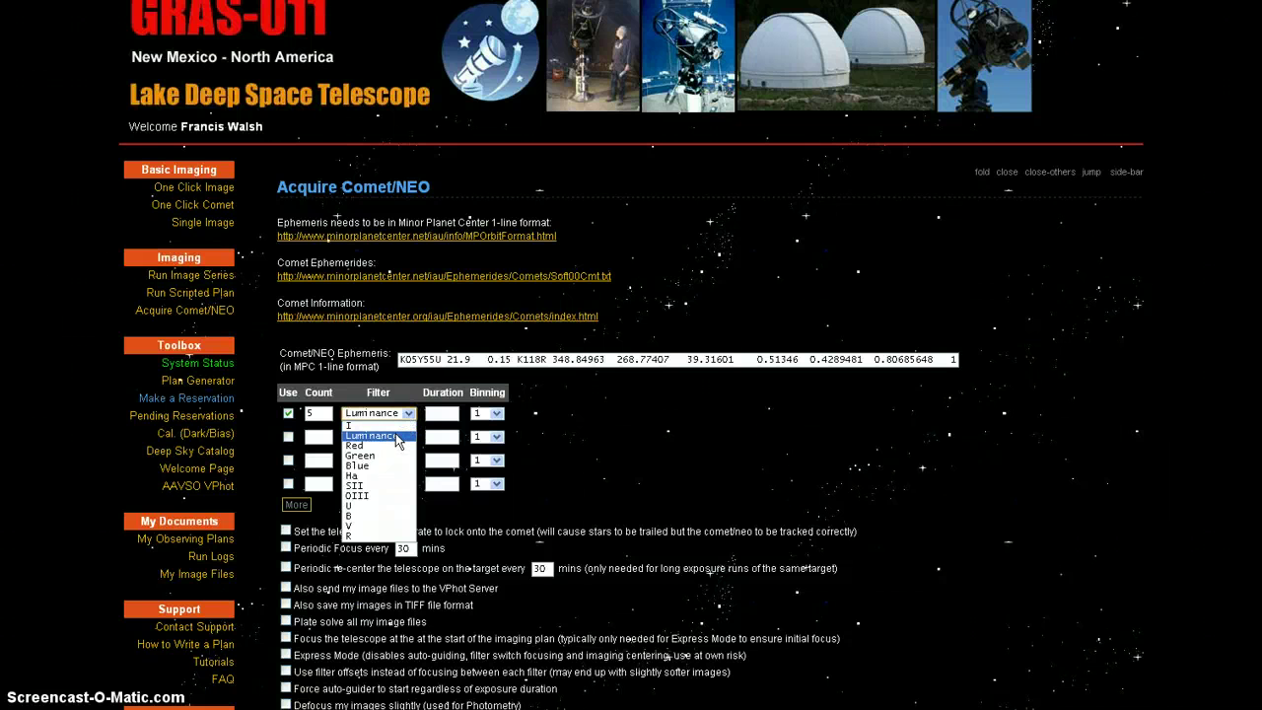
pyautogui.click(354, 445)
pyautogui.click(443, 414)
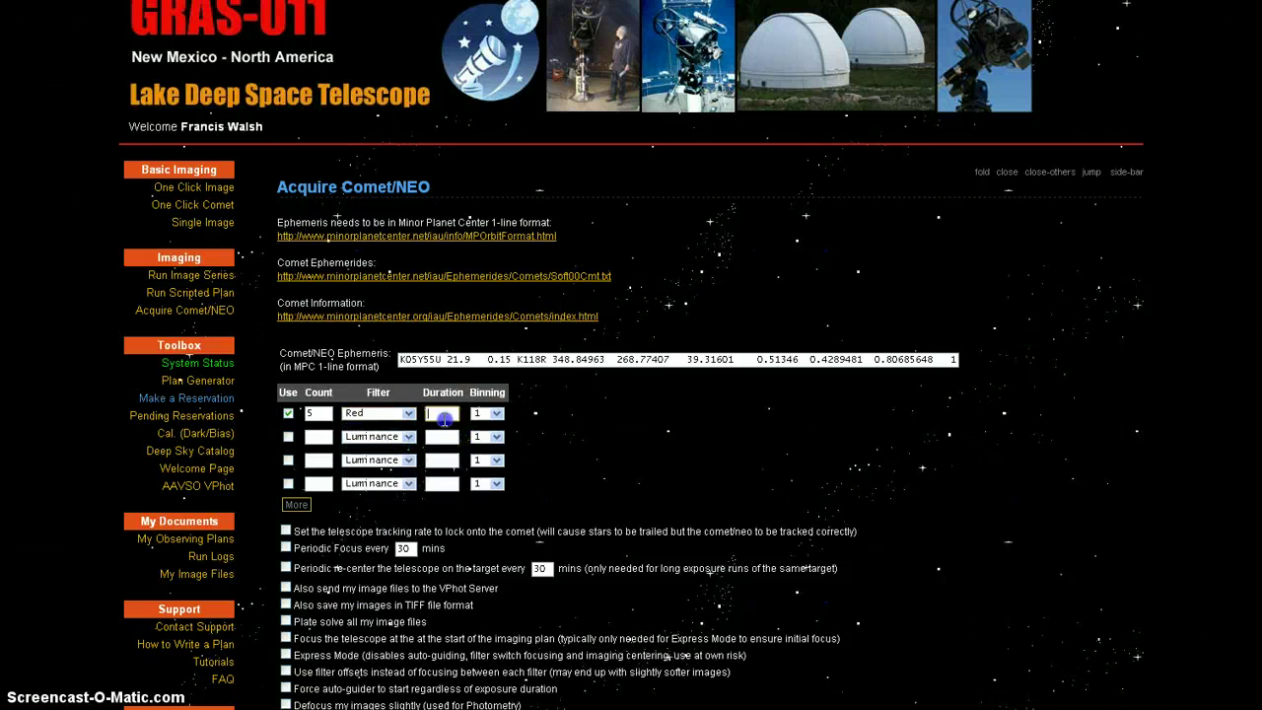
pyautogui.write('45')
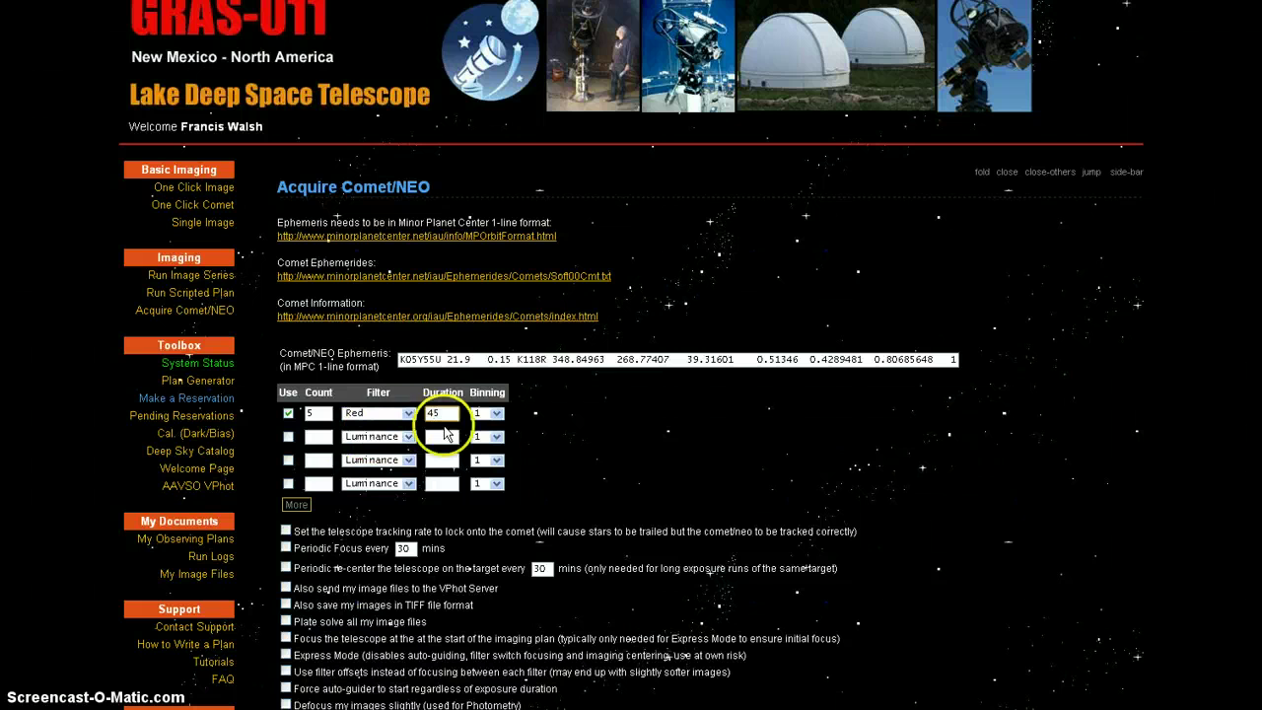
pyautogui.click(495, 414)
pyautogui.click(492, 435)
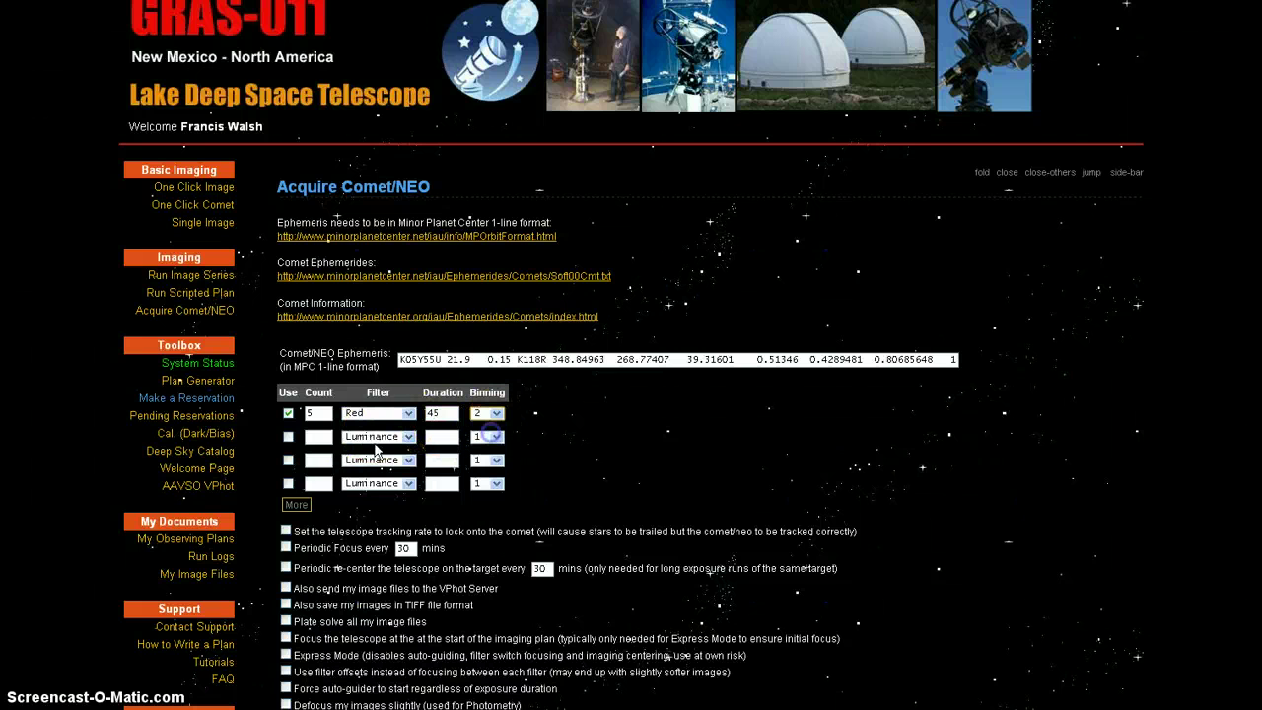
# Step: Enable the second exposure row: Green filter, count 5, 45 s, binning 2
pyautogui.click(288, 436)
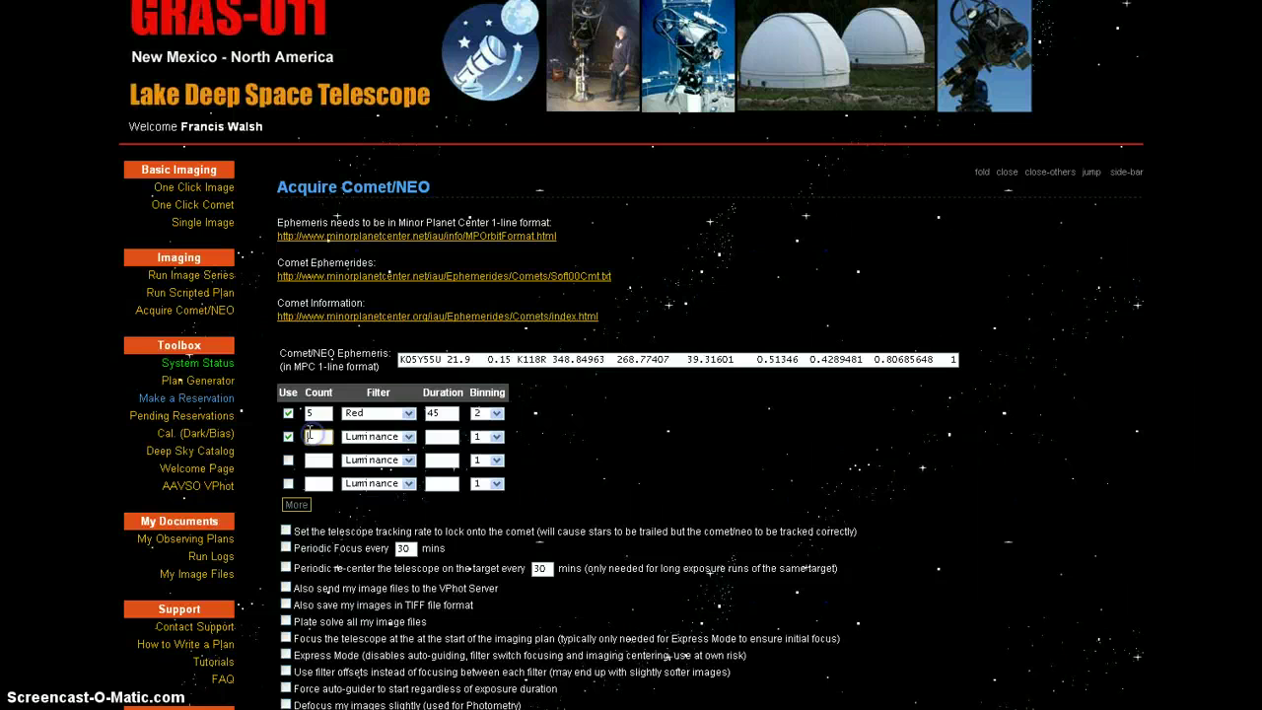
pyautogui.write('5')
pyautogui.click(404, 436)
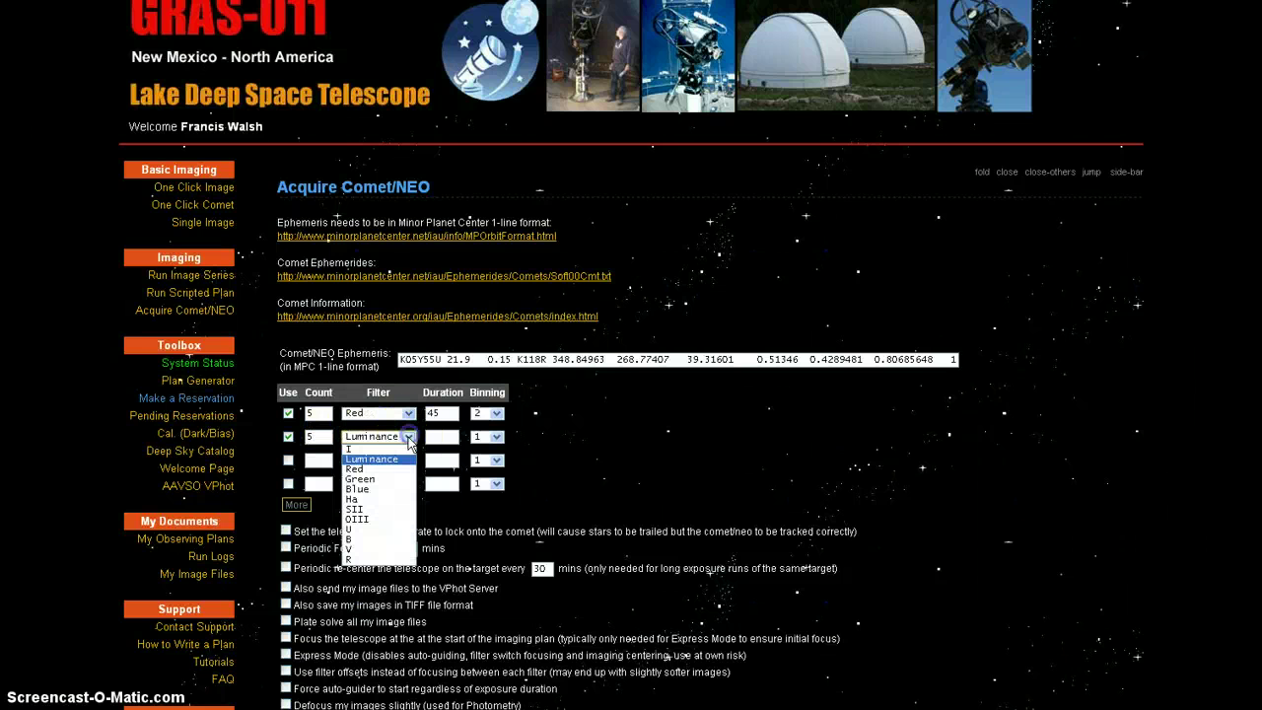
pyautogui.click(363, 479)
pyautogui.click(434, 437)
pyautogui.write('45')
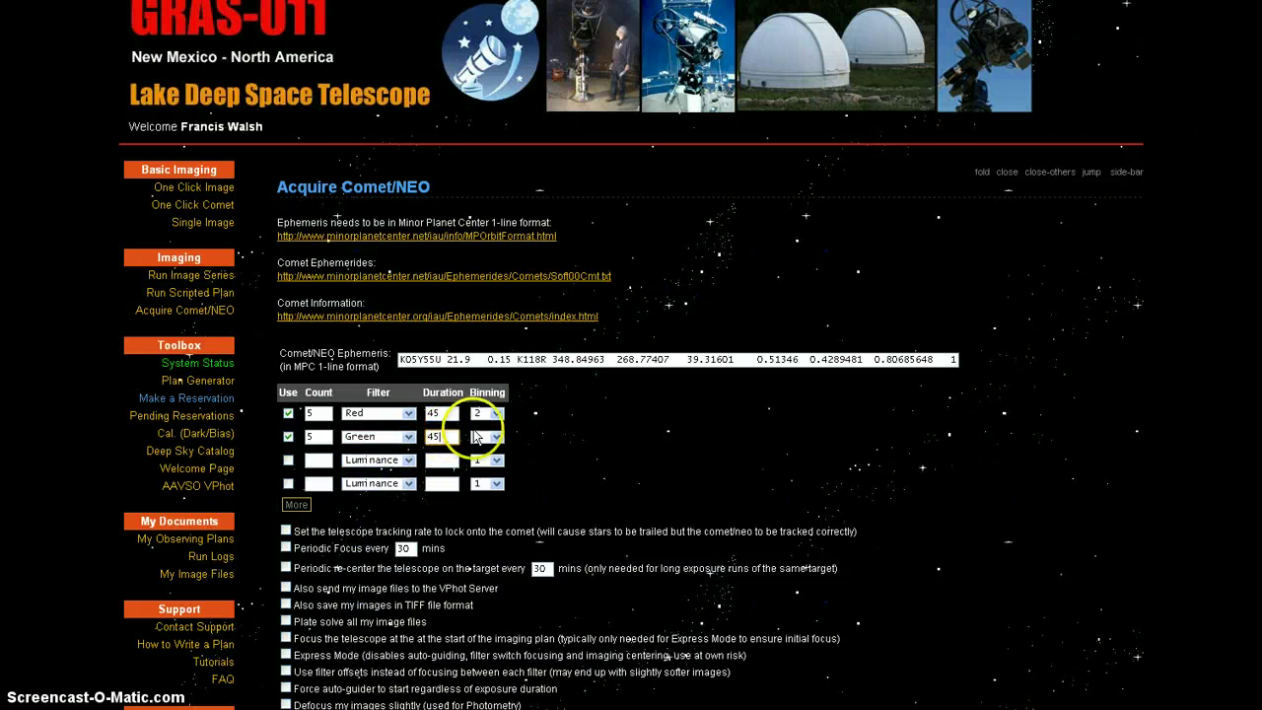
pyautogui.click(498, 437)
pyautogui.click(488, 458)
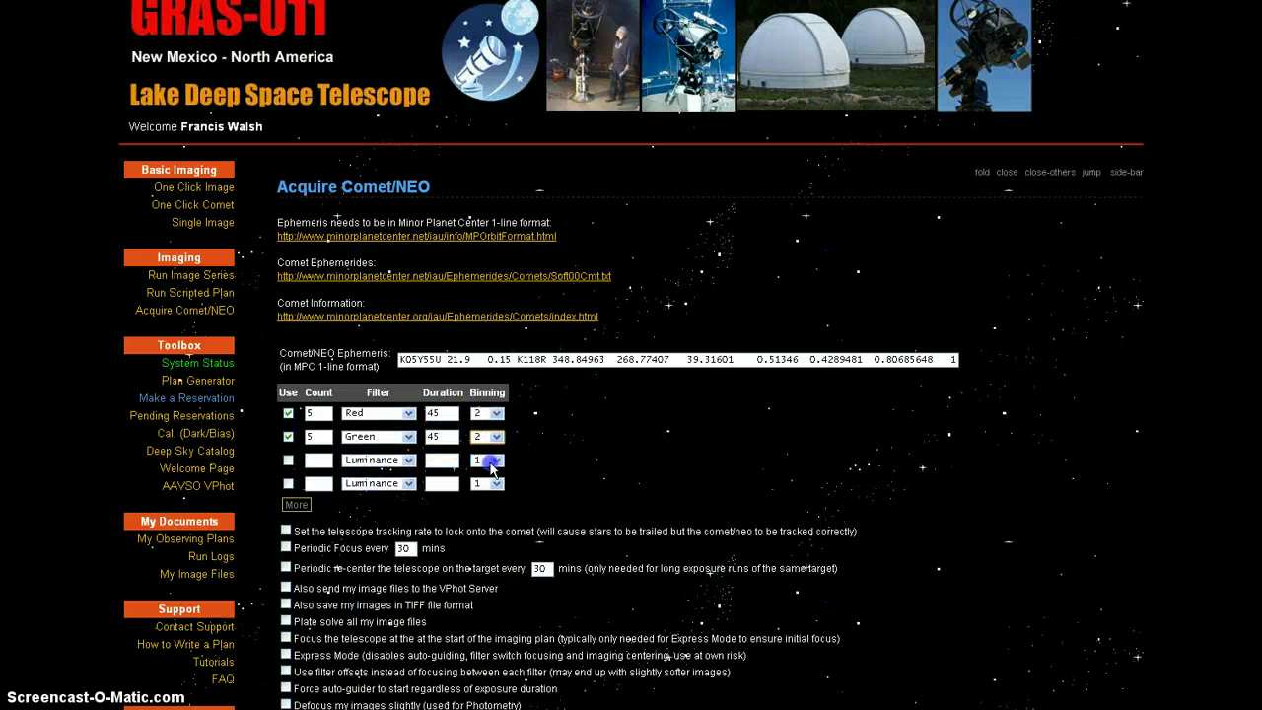
# Step: Enable the third exposure row: Blue filter, count 5, 45 s, binning 2
pyautogui.click(289, 460)
pyautogui.click(314, 437)
pyautogui.write('5')
pyautogui.click(317, 460)
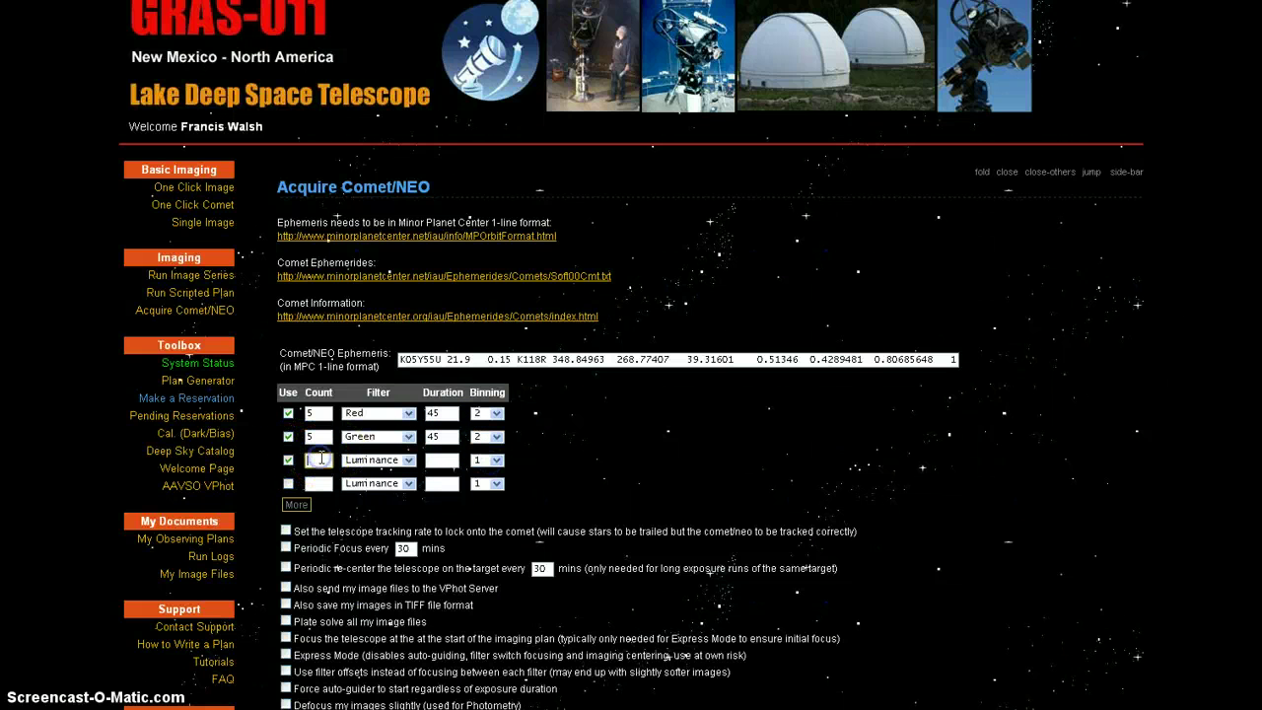
pyautogui.write('5')
pyautogui.click(409, 459)
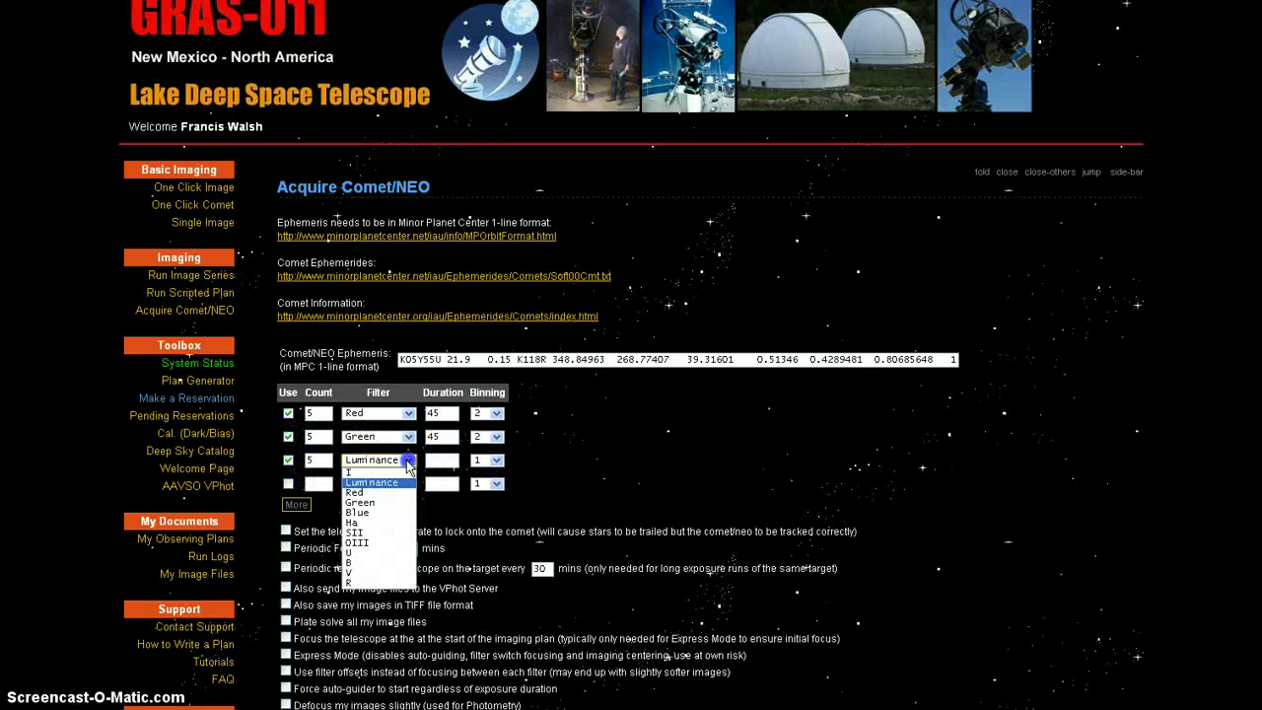
pyautogui.click(378, 511)
pyautogui.click(436, 460)
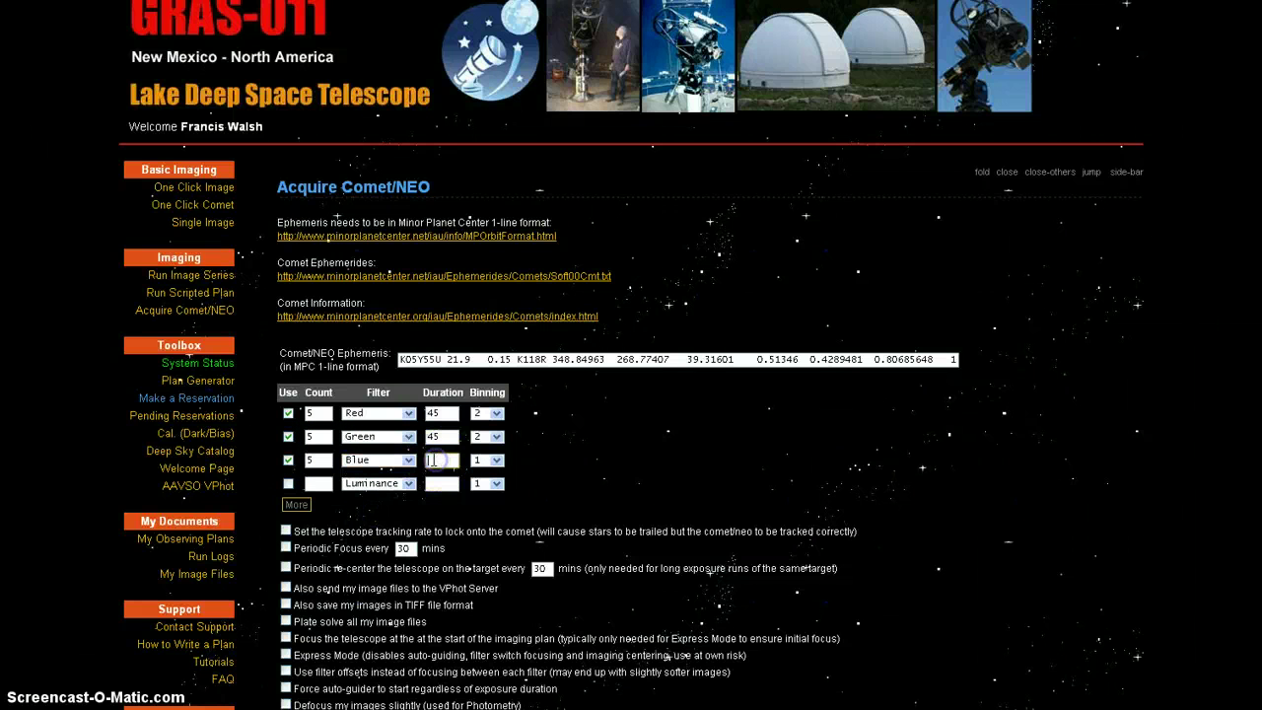
pyautogui.write('45')
pyautogui.click(496, 461)
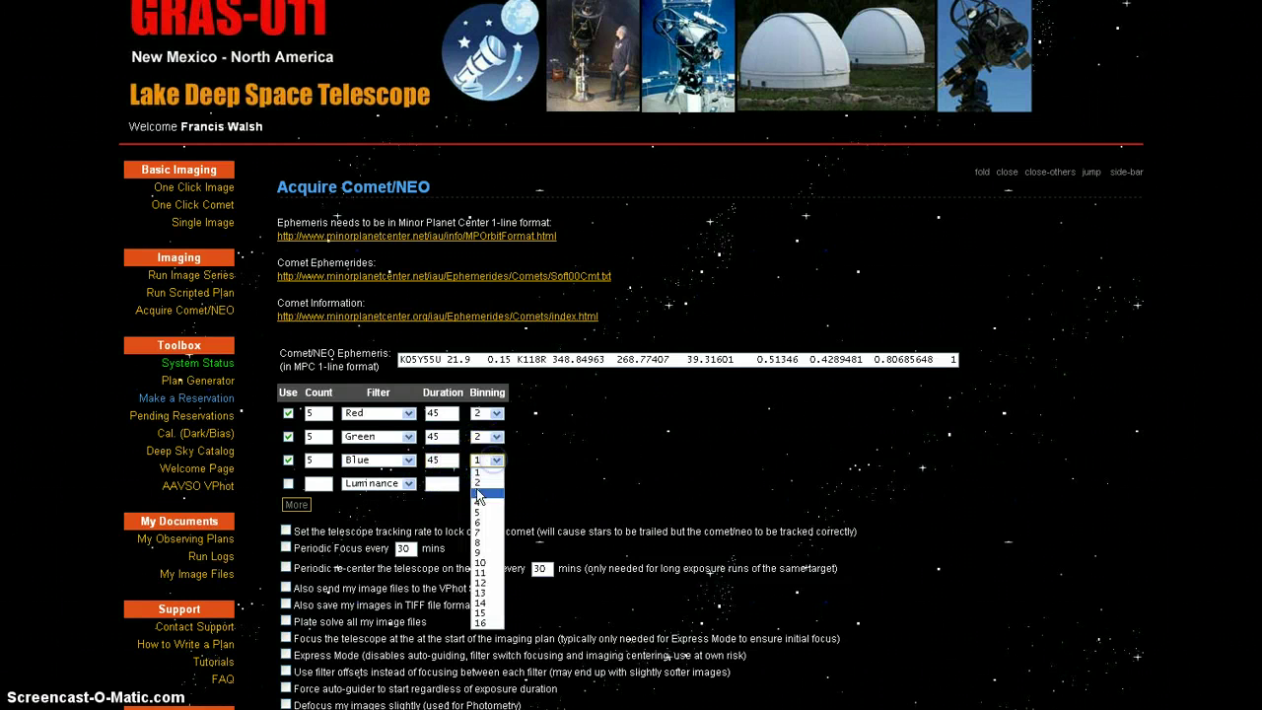
pyautogui.click(481, 485)
pyautogui.scroll(-5, 521, 479)
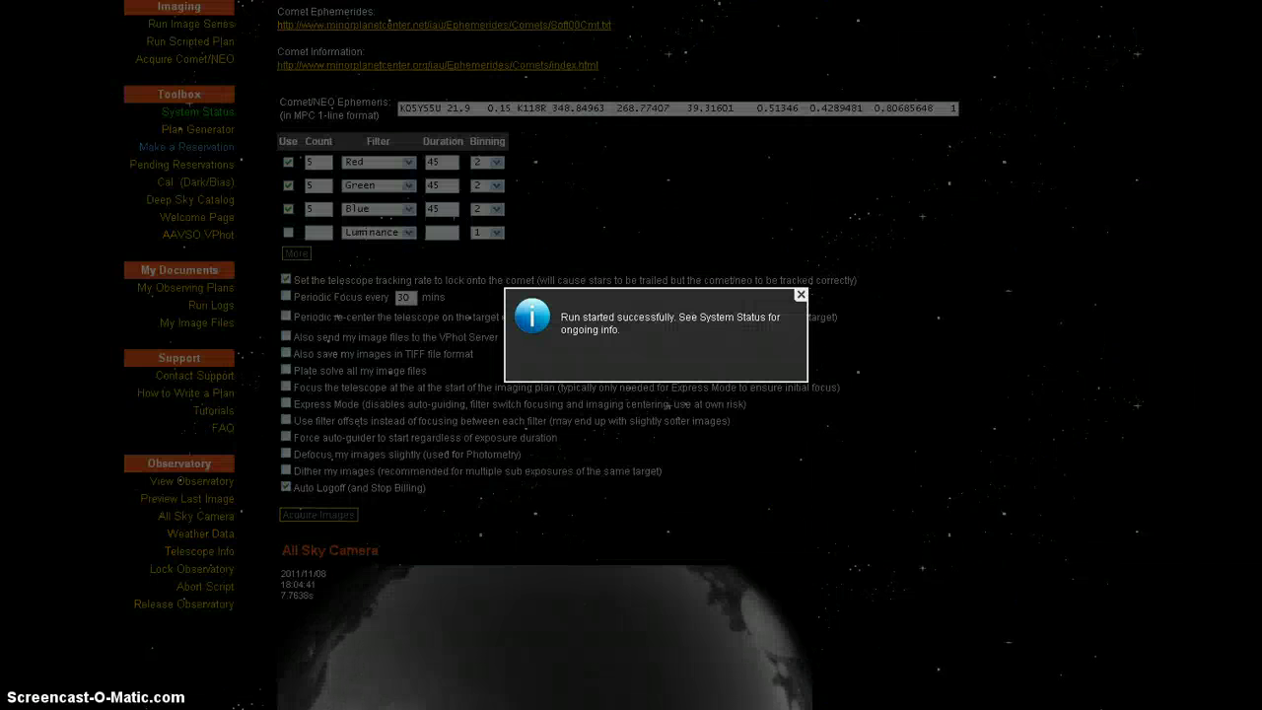
# Step: Dismiss the run-started confirmation and scroll the page to check the GRAS-011 all-sky camera image
pyautogui.click(801, 294)
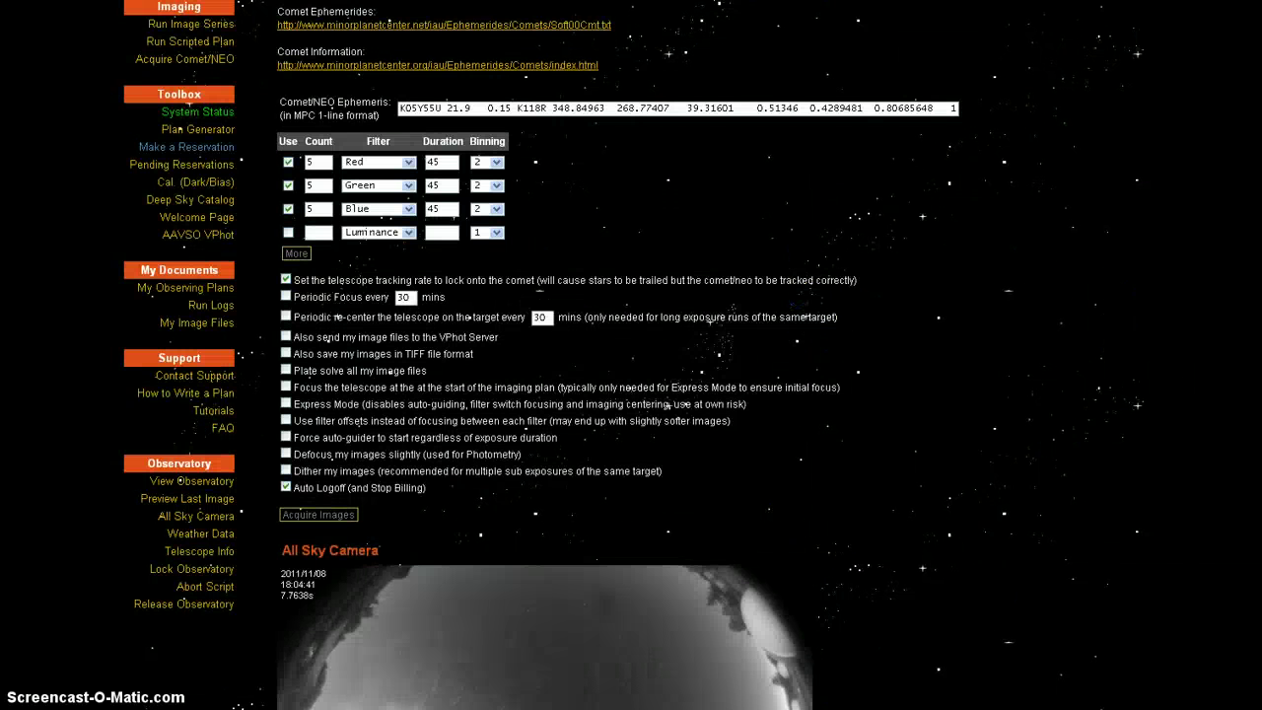
pyautogui.scroll(-3, 631, 355)
pyautogui.scroll(-4, 631, 355)
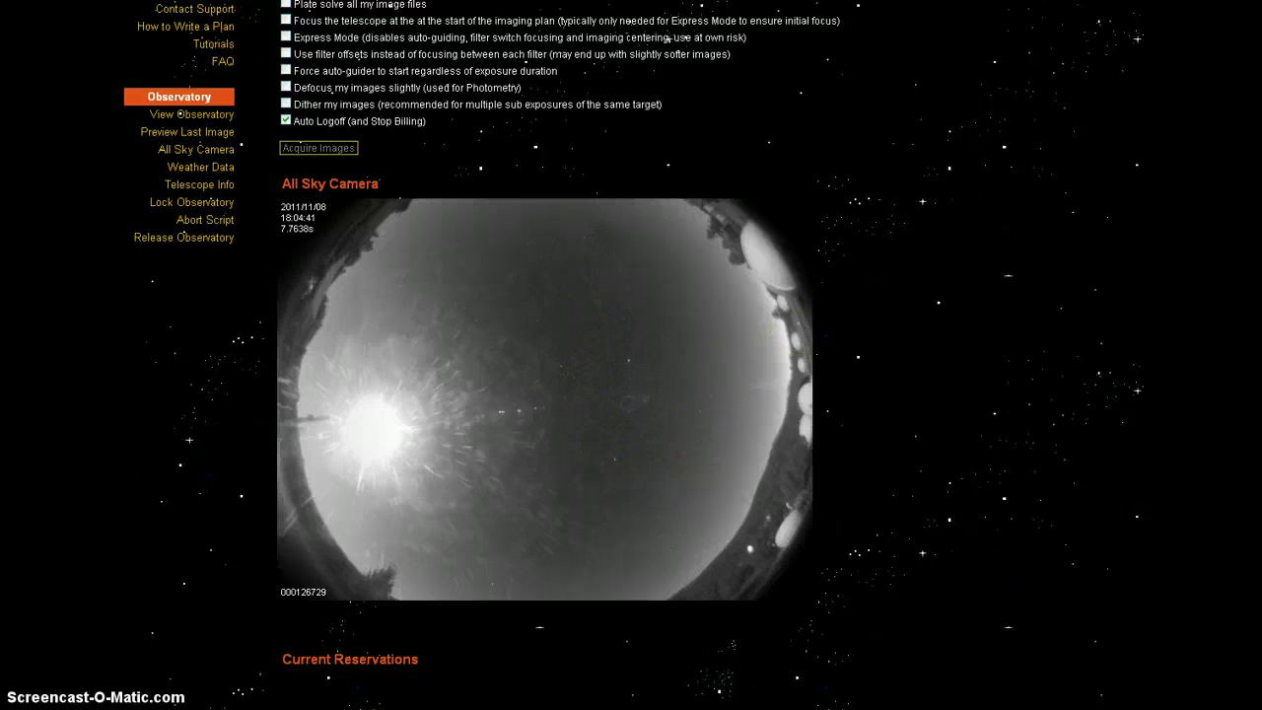
pyautogui.scroll(-1, 631, 355)
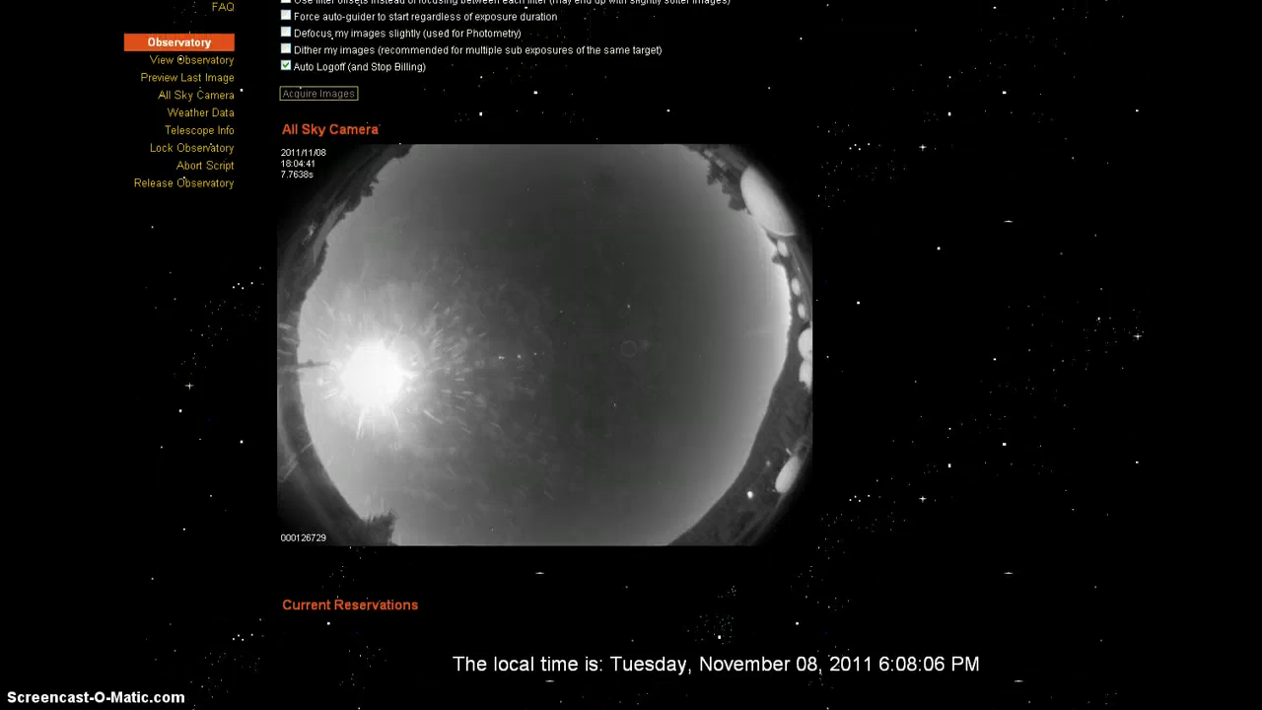
pyautogui.scroll(1, 630, 355)
pyautogui.scroll(3, 631, 355)
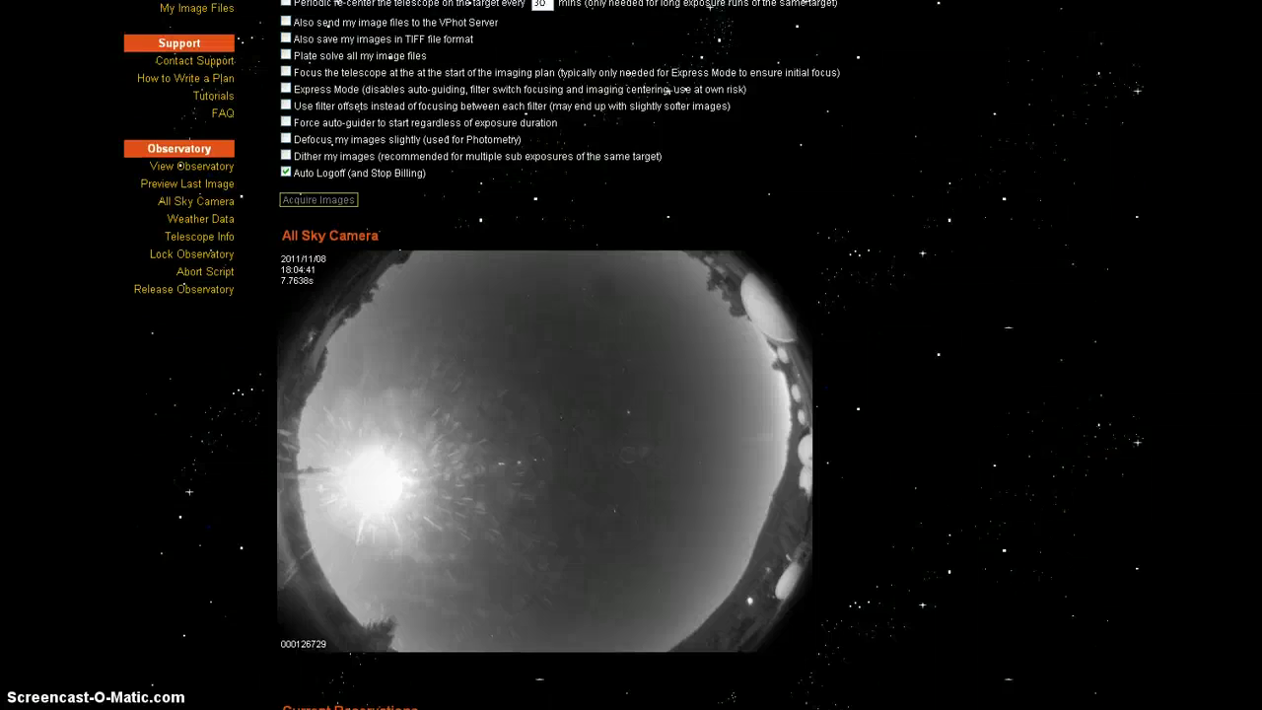
pyautogui.scroll(2, 631, 355)
pyautogui.scroll(2, 631, 355)
pyautogui.scroll(1, 631, 355)
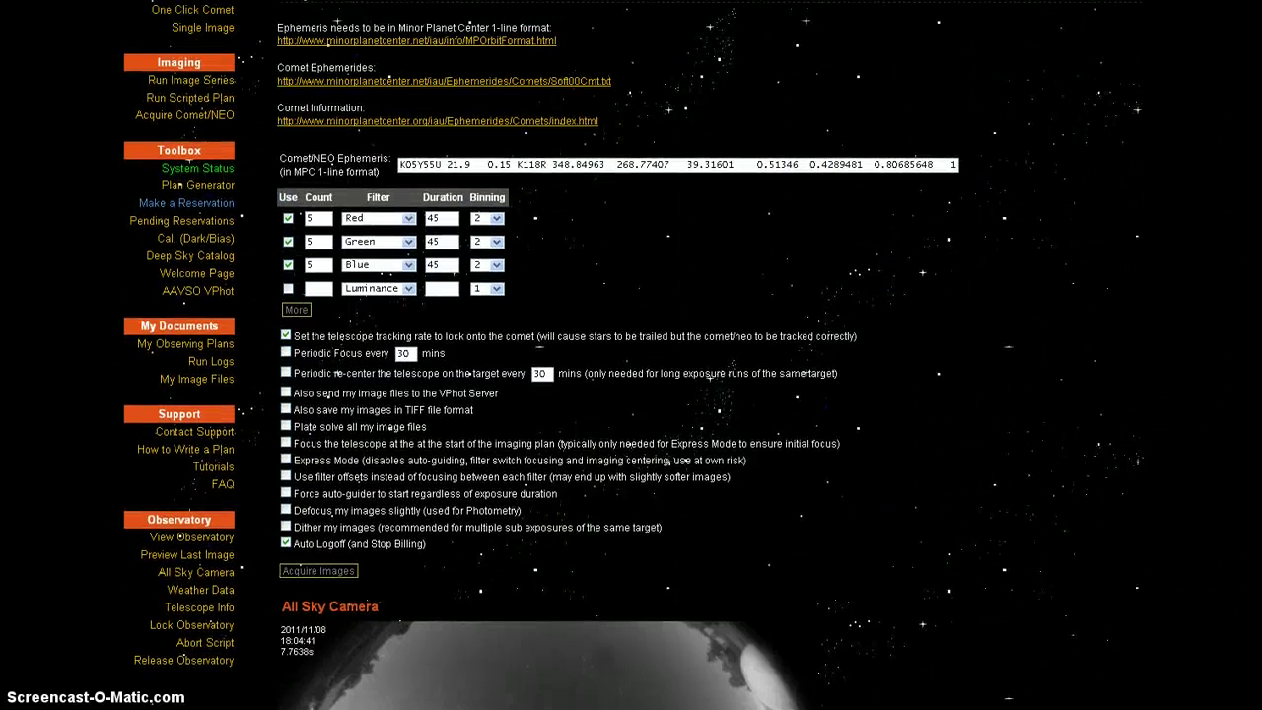
pyautogui.scroll(1, 631, 355)
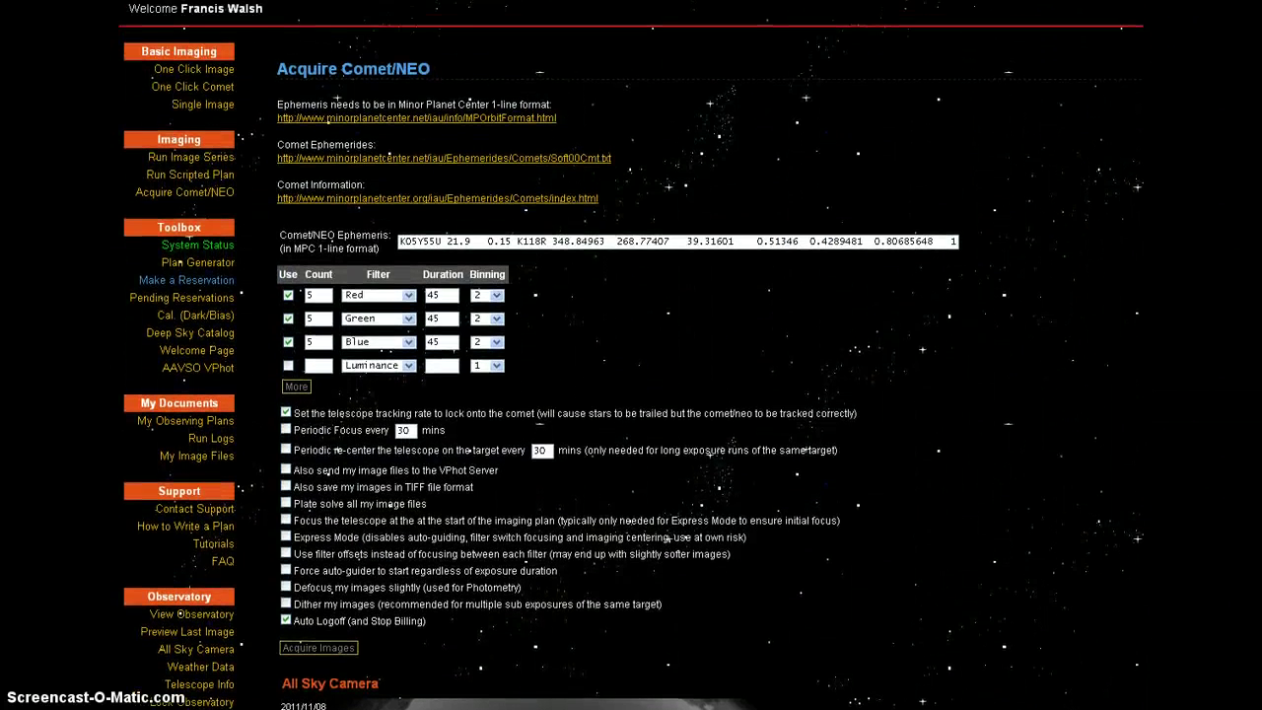
pyautogui.scroll(1, 631, 355)
pyautogui.scroll(1, 631, 355)
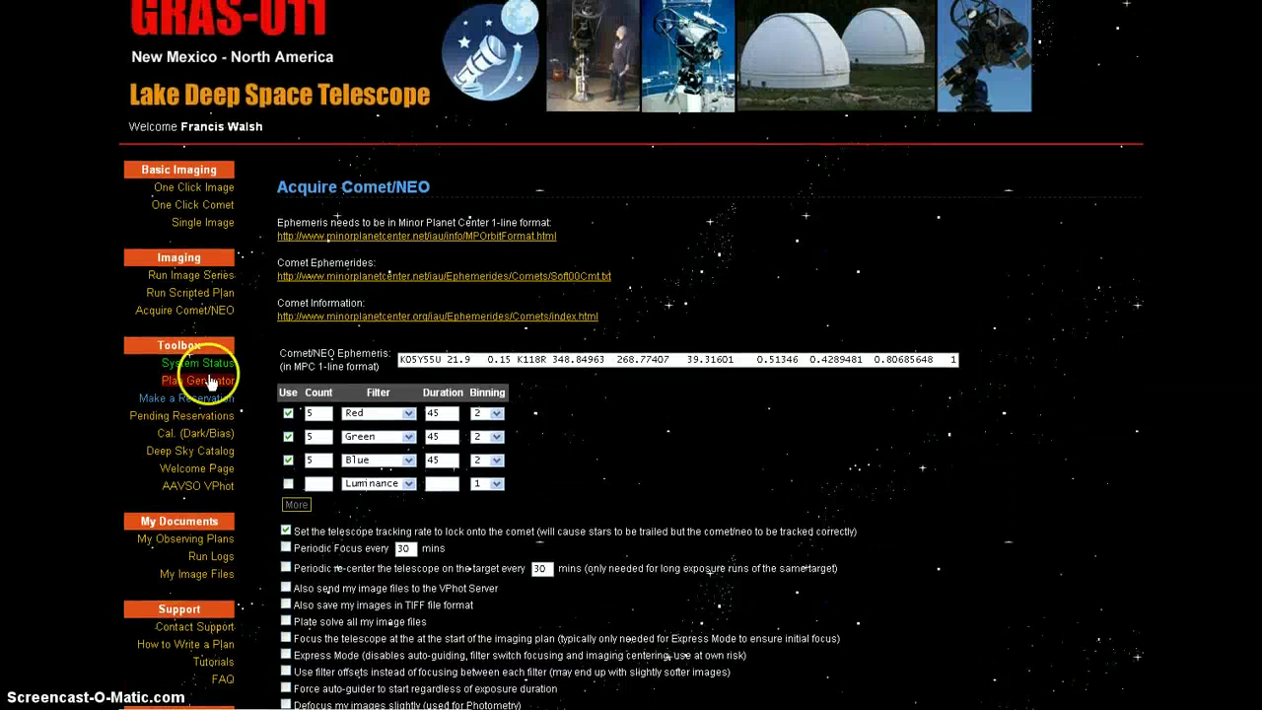
# Step: Open System Status and scroll through the running K05Y55U script output
pyautogui.click(219, 364)
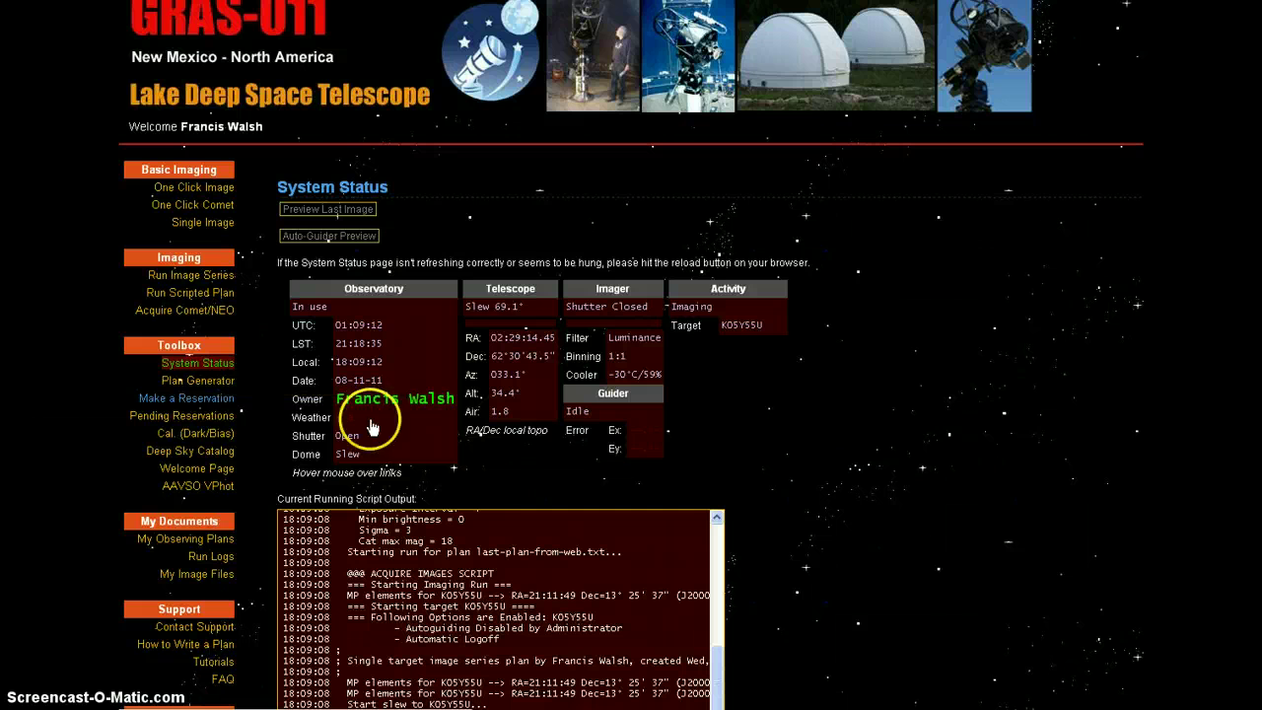
pyautogui.scroll(-2, 327, 695)
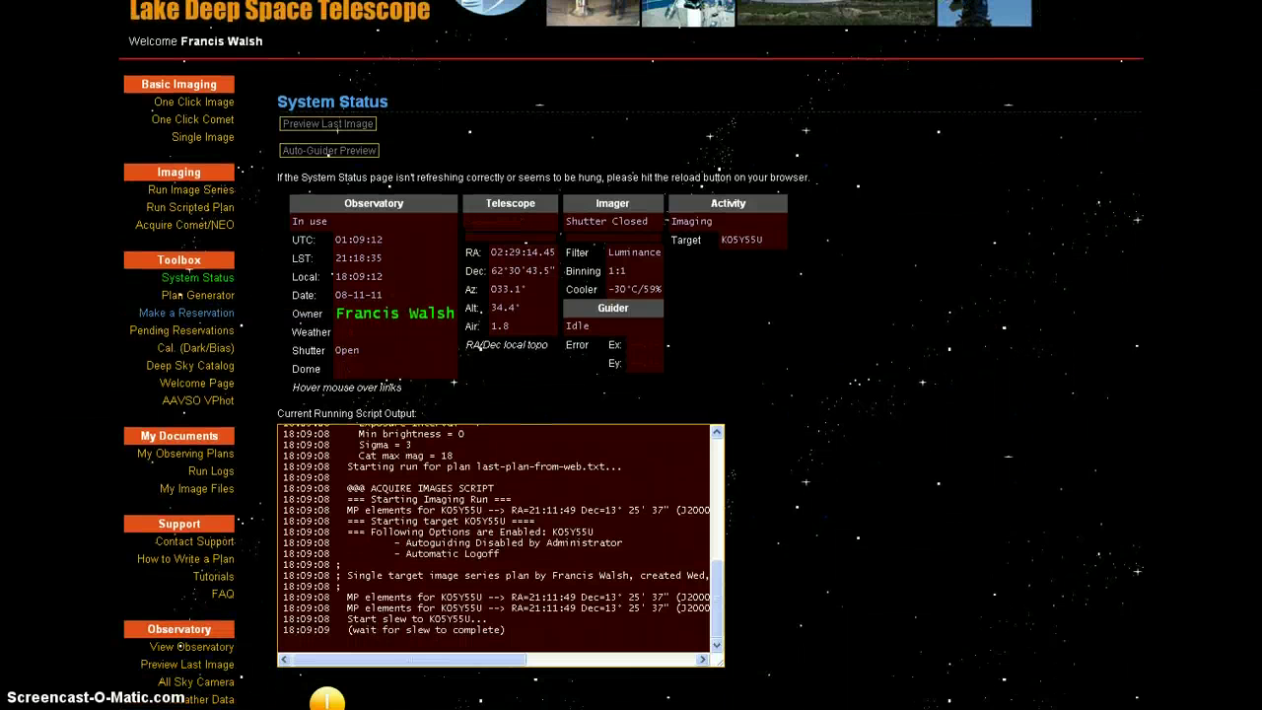
pyautogui.scroll(-1, 847, 532)
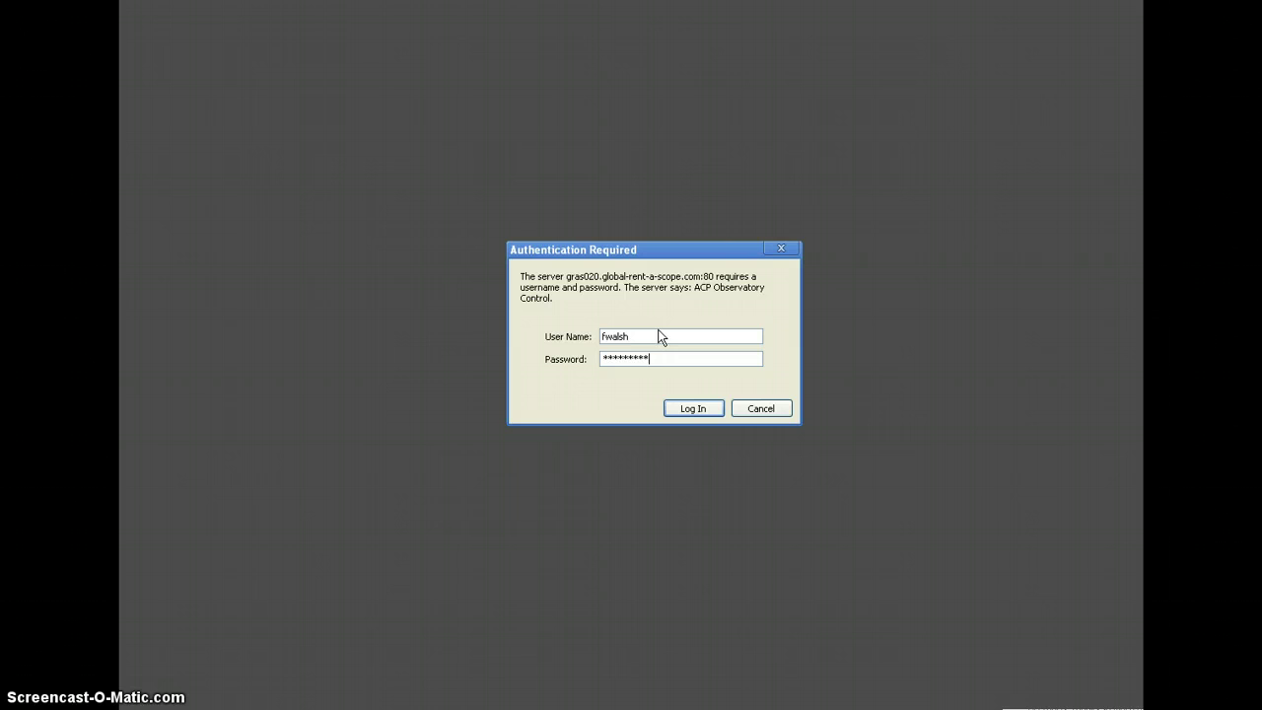
# Step: Replace the wrongly entered part of the password in the Authentication Required login
pyautogui.click(653, 353)
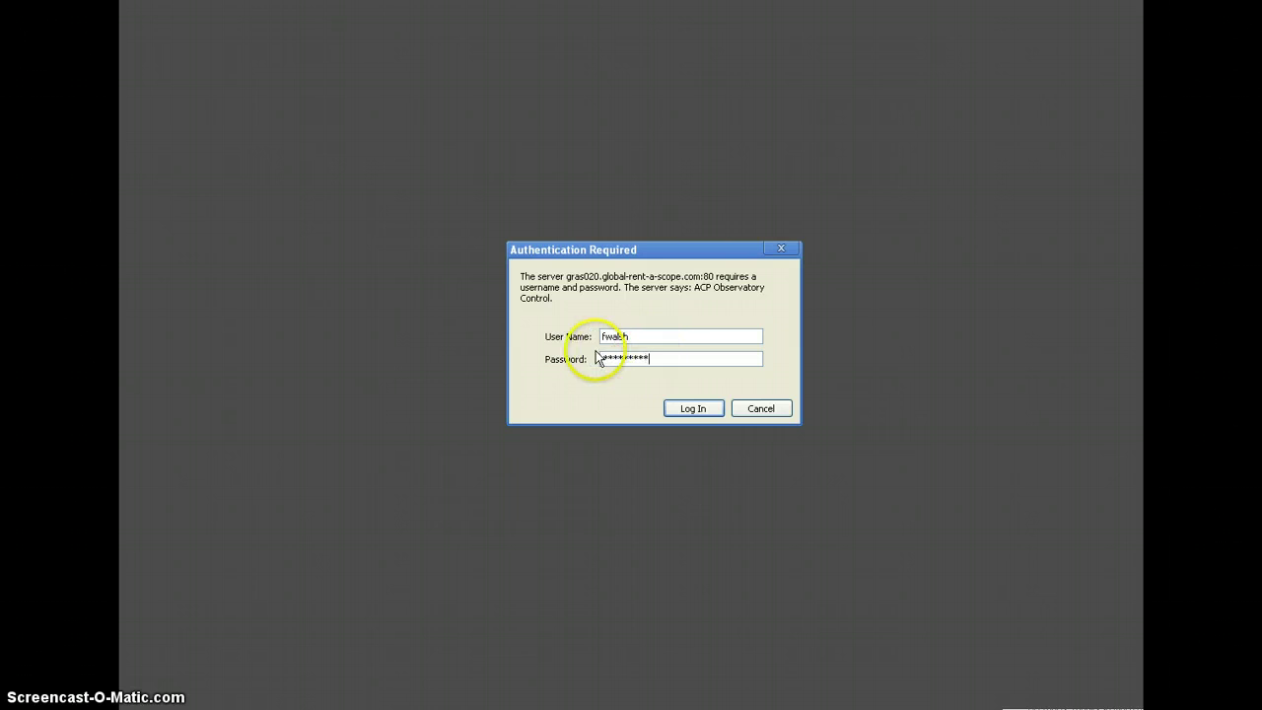
pyautogui.click(652, 358)
pyautogui.moveTo(653, 358); pyautogui.dragTo(559, 355)
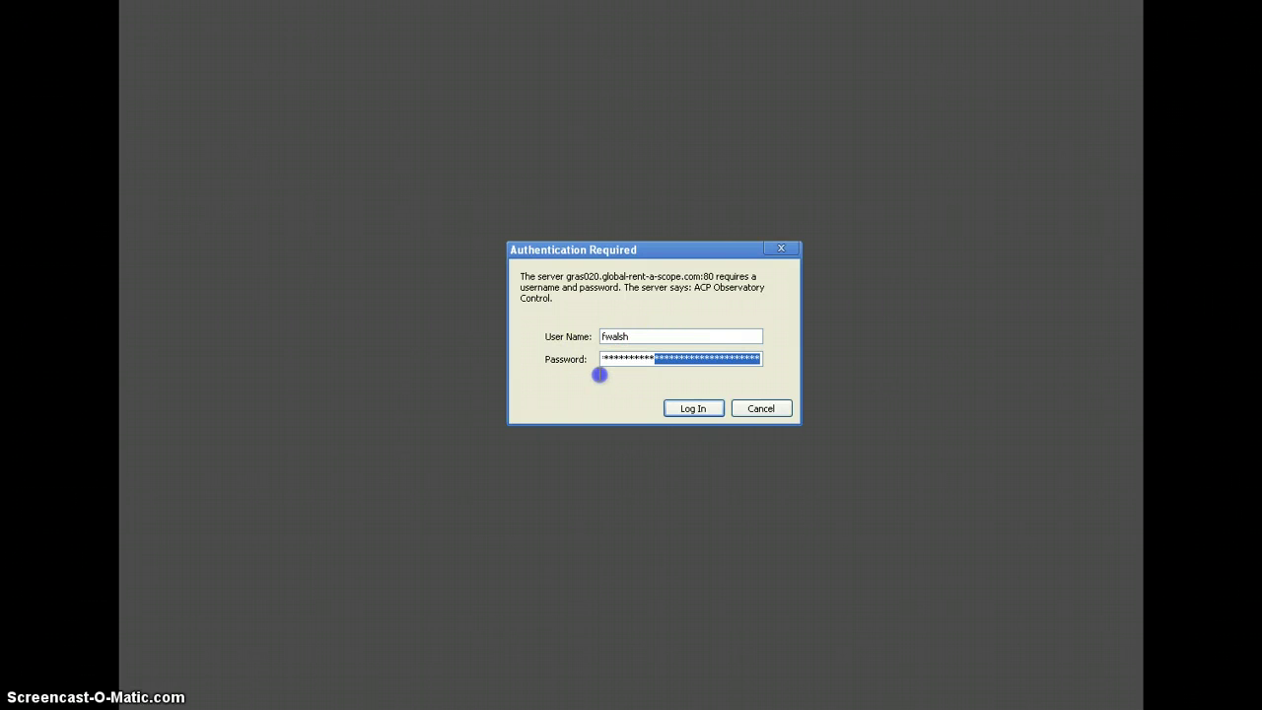
pyautogui.write('*********')
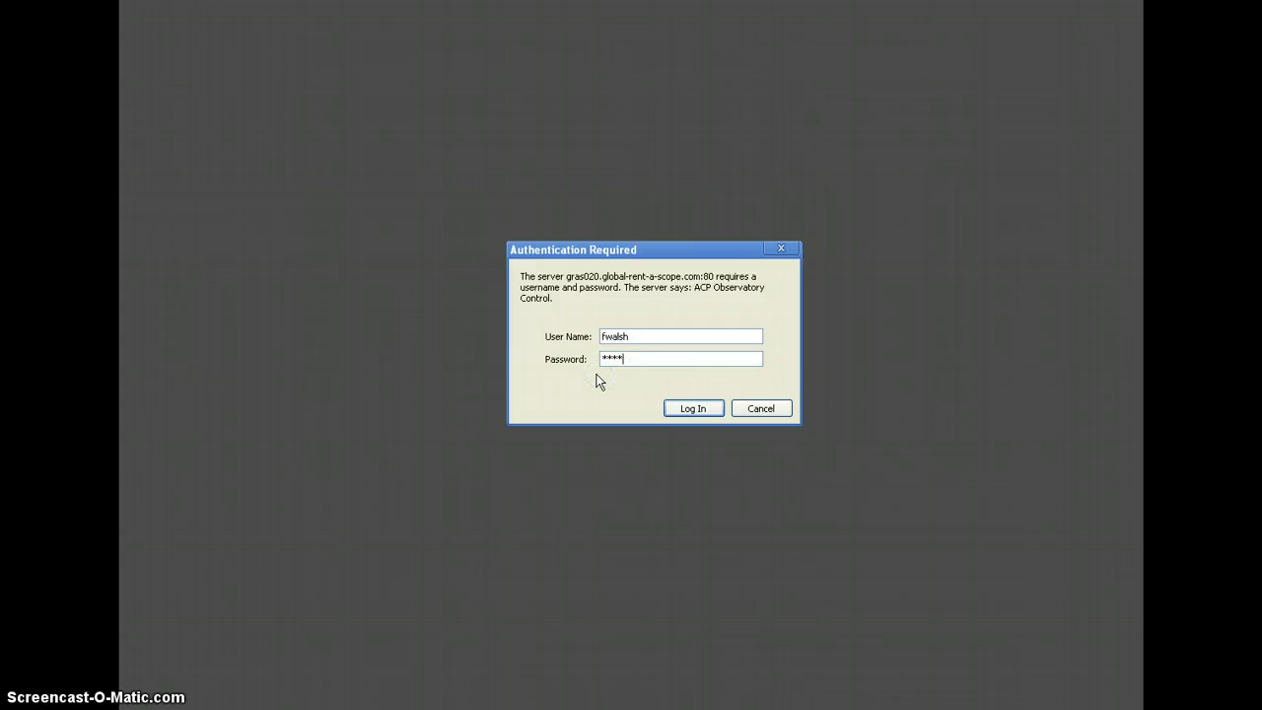